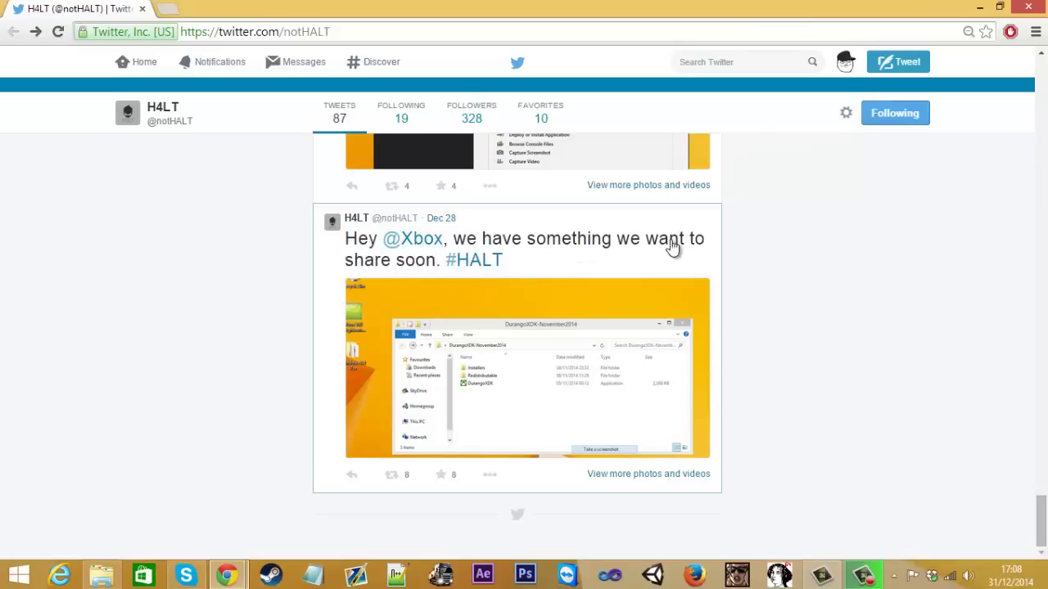
View the folder screenshot, then enlarge the Xbox One Manager screenshot in the Neighborhood tweet
{"action": "left_click", "coordinate": [430, 381]}
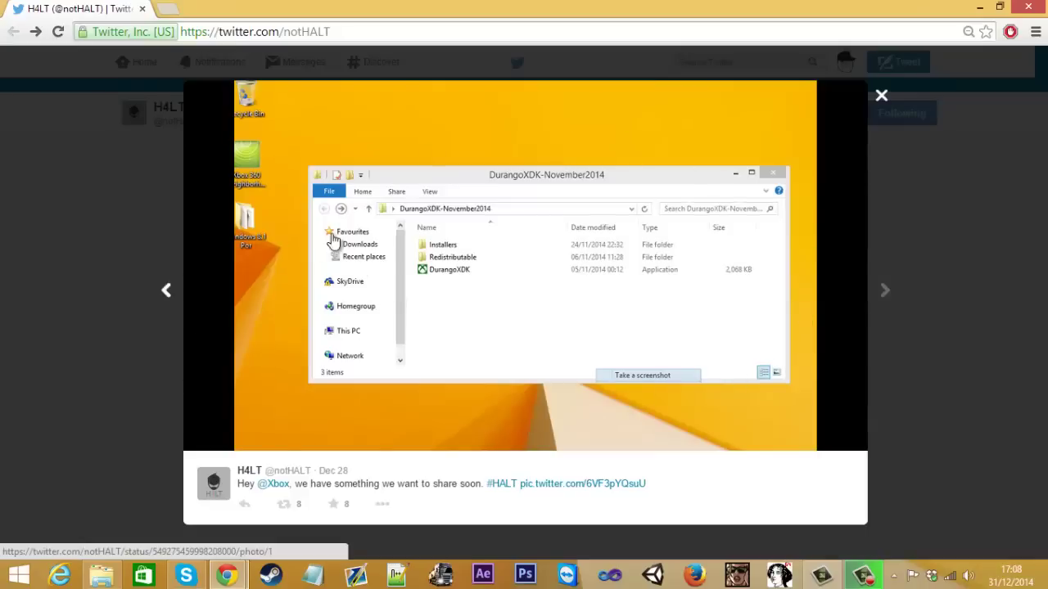
{"action": "left_click", "coordinate": [101, 304]}
{"action": "scroll", "coordinate": [297, 357], "scroll_direction": "up", "scroll_amount": 3}
{"action": "left_click", "coordinate": [456, 316]}
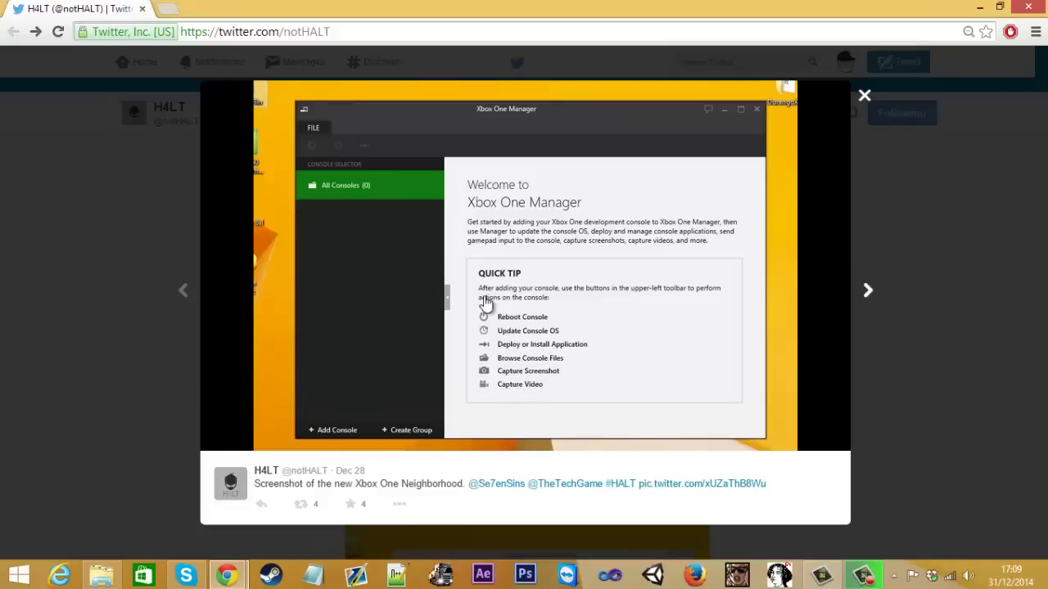
{"action": "left_click", "coordinate": [82, 445]}
{"action": "scroll", "coordinate": [230, 442], "scroll_direction": "up", "scroll_amount": 5}
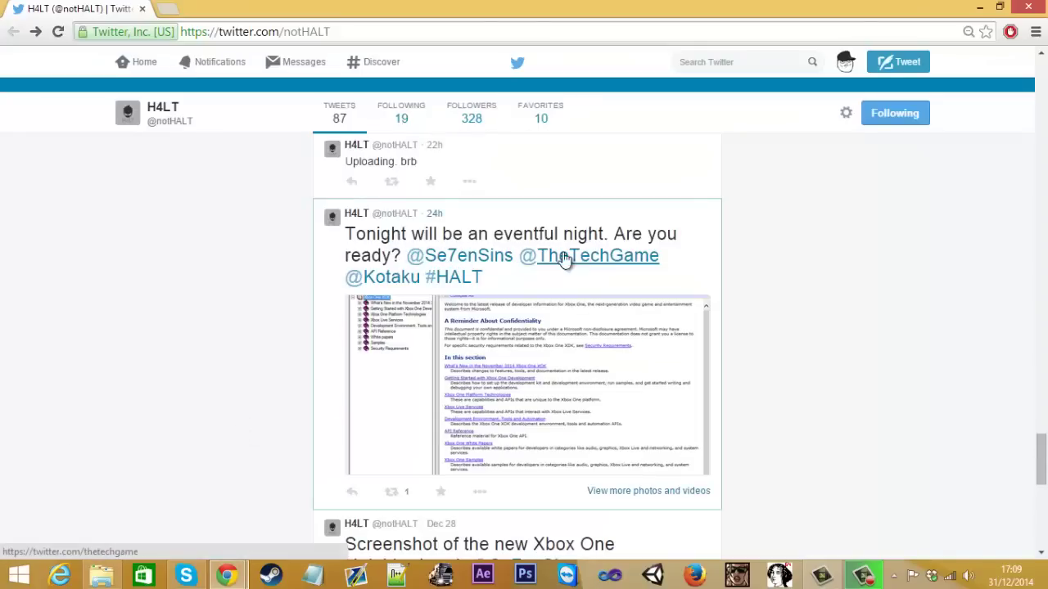
{"action": "scroll", "coordinate": [494, 292], "scroll_direction": "up", "scroll_amount": 1}
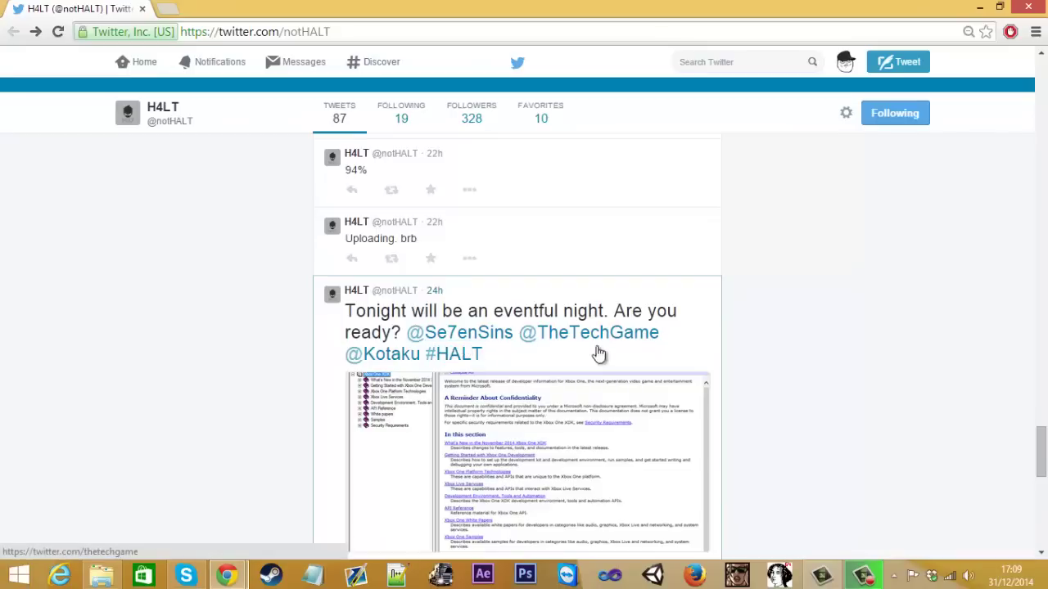
{"action": "scroll", "coordinate": [265, 370], "scroll_direction": "up", "scroll_amount": 1}
{"action": "scroll", "coordinate": [402, 422], "scroll_direction": "up", "scroll_amount": 1}
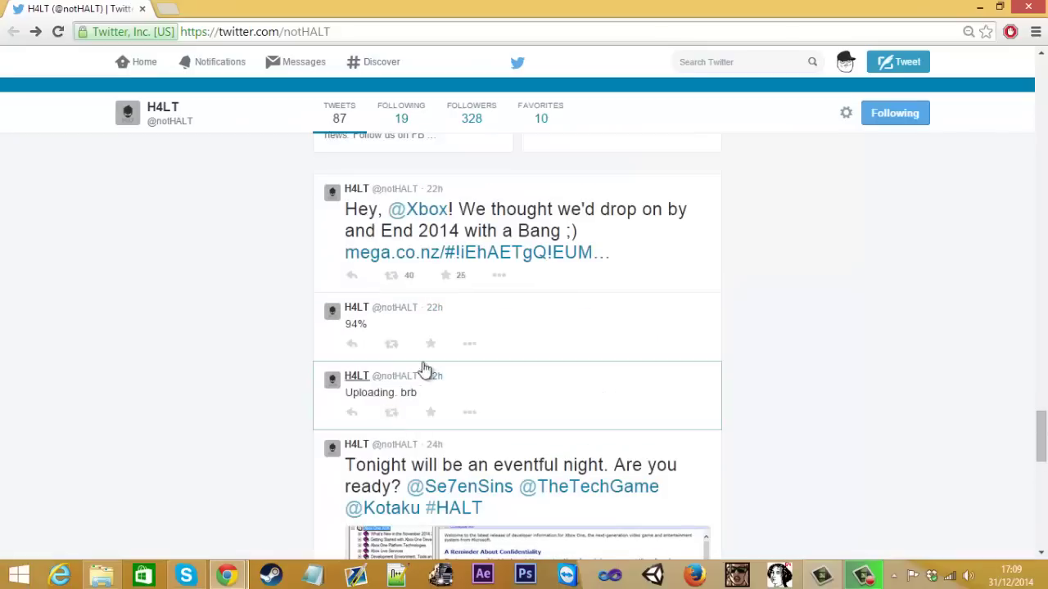
{"action": "scroll", "coordinate": [401, 358], "scroll_direction": "up", "scroll_amount": 2}
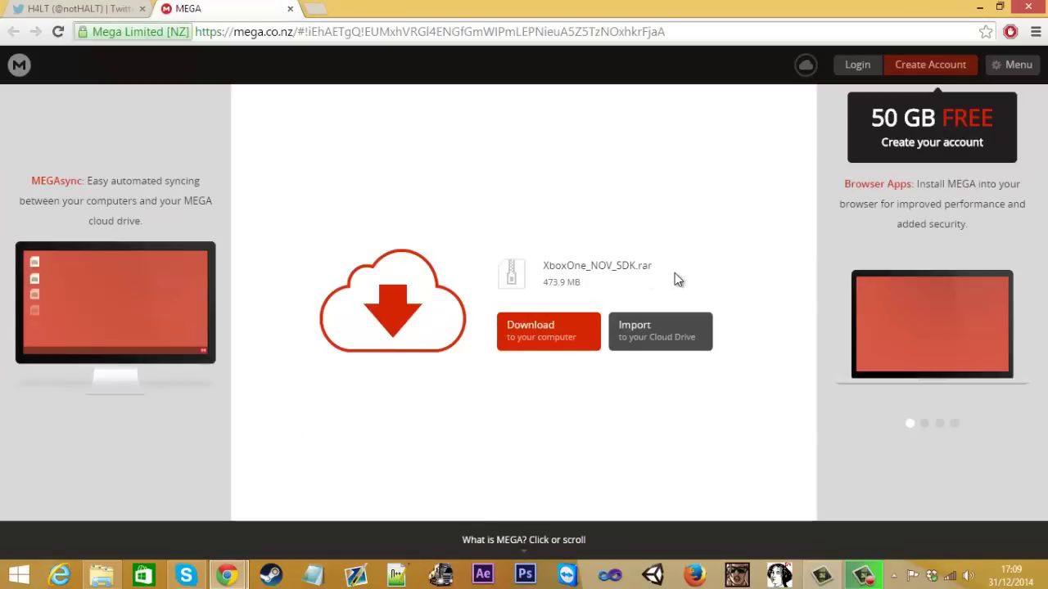
Glance at the XboxOne_NOV_SDK.rar (473.9 MB) file name on MEGA, then close that tab
{"action": "left_click_drag", "start_coordinate": [663, 268], "coordinate": [599, 268]}
{"action": "left_click", "coordinate": [599, 268]}
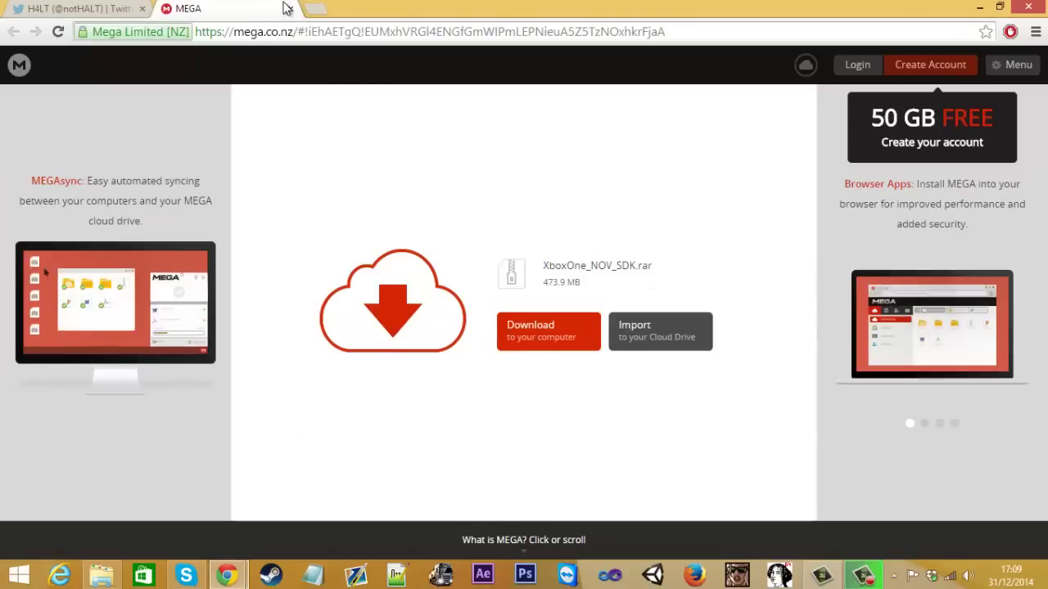
{"action": "key", "text": "ctrl+w"}
Launch the DurangoXDK installer from the DurangoXDK-November2014 folder in File Explorer
{"action": "left_click", "coordinate": [101, 576]}
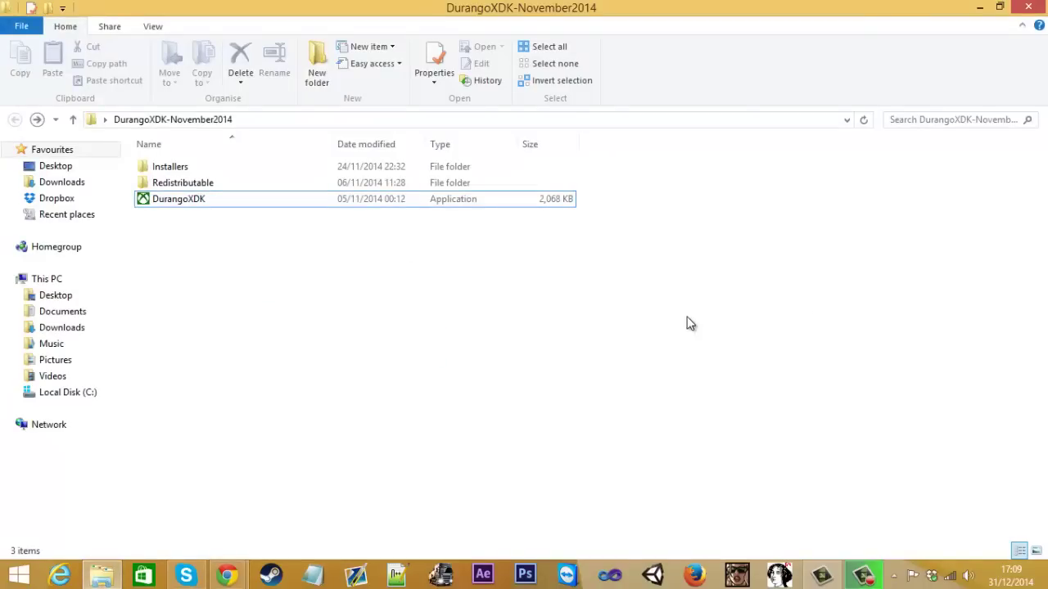
{"action": "double_click", "coordinate": [275, 201]}
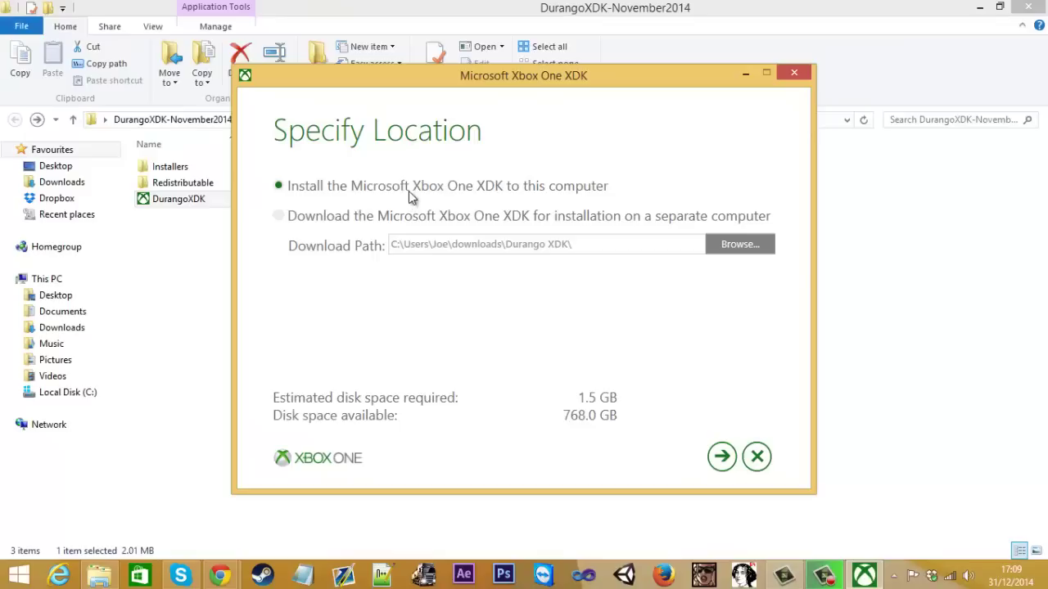
Pass the location and Visual Studio 2012 pages, accept the licence, and install the Xbox One XDK feature
{"action": "left_click", "coordinate": [721, 459]}
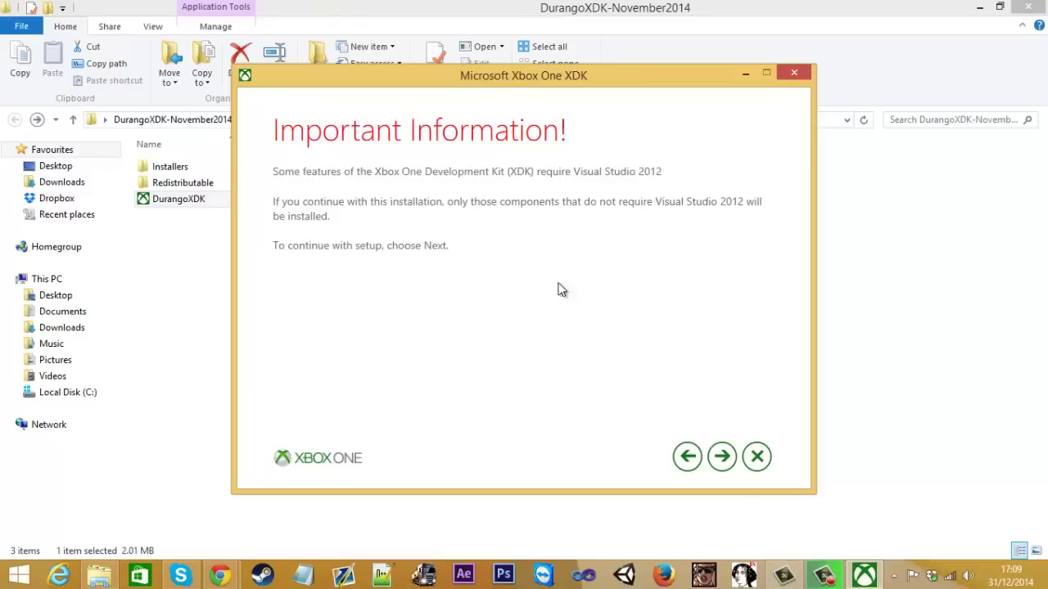
{"action": "left_click", "coordinate": [722, 457]}
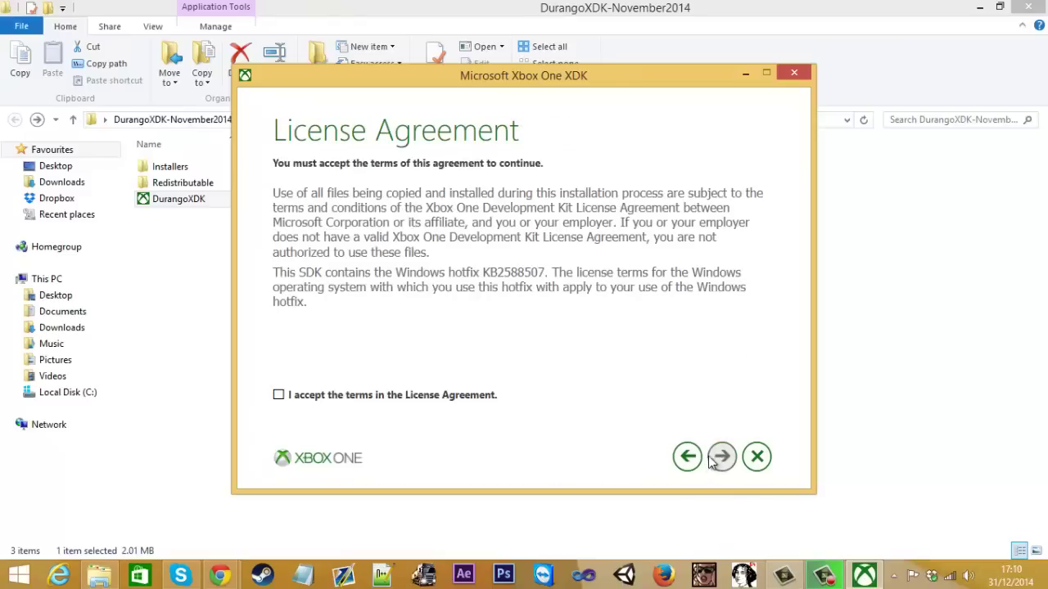
{"action": "left_click", "coordinate": [339, 397]}
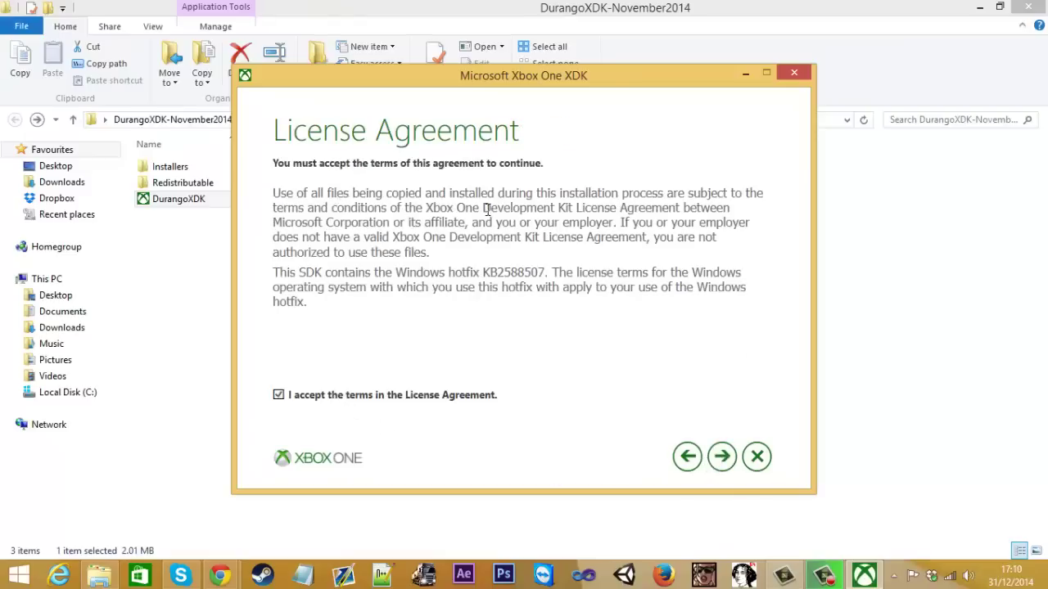
{"action": "left_click", "coordinate": [722, 458]}
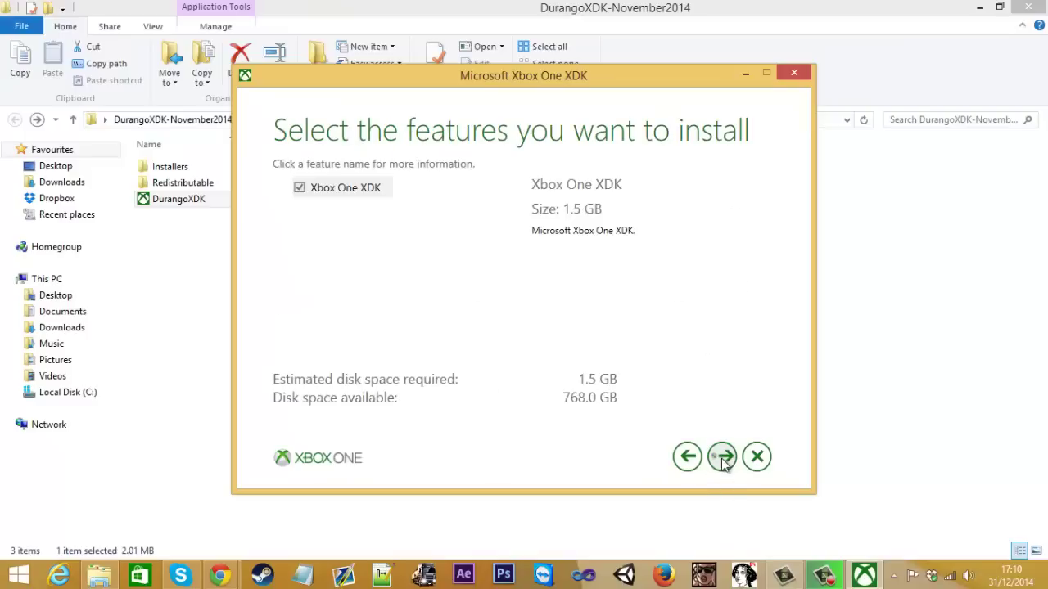
{"action": "left_click", "coordinate": [325, 190]}
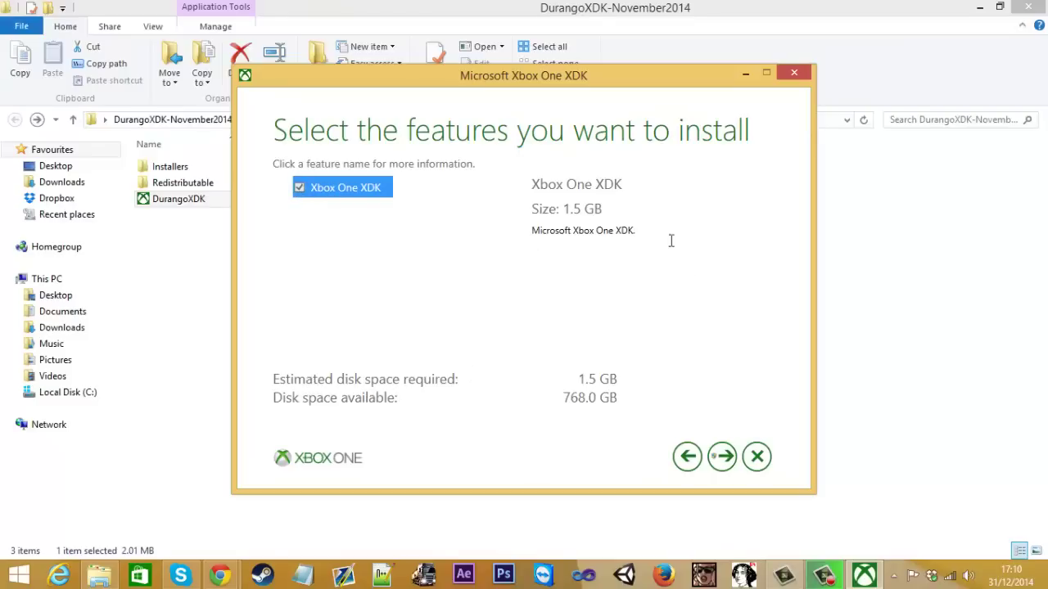
{"action": "left_click", "coordinate": [720, 457]}
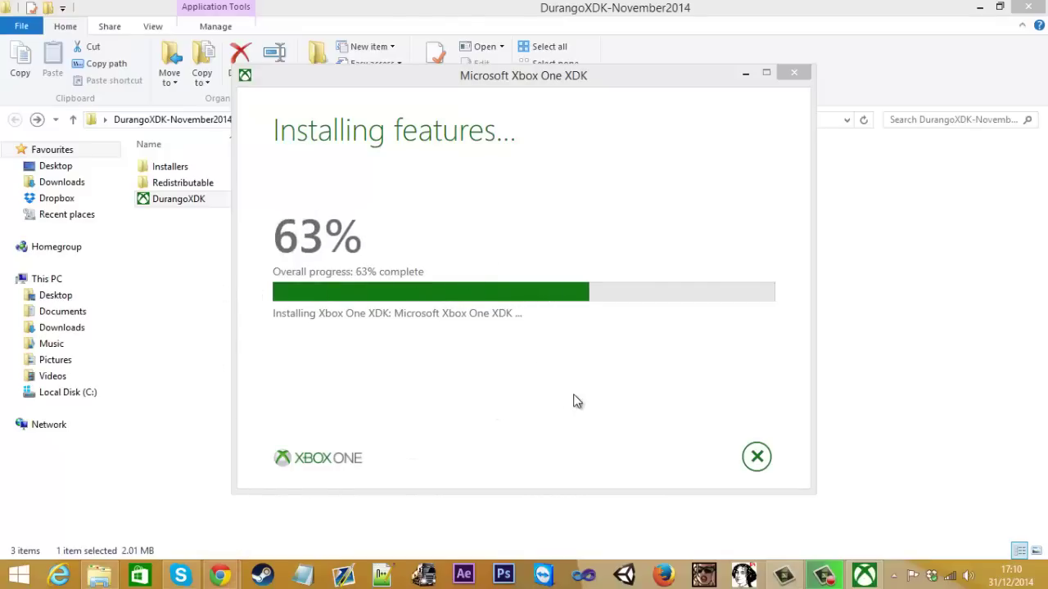
Return to the H4LT Twitter profile and scroll up its timeline while the XDK installs
{"action": "mouse_move", "coordinate": [222, 577]}
{"action": "left_click", "coordinate": [288, 489]}
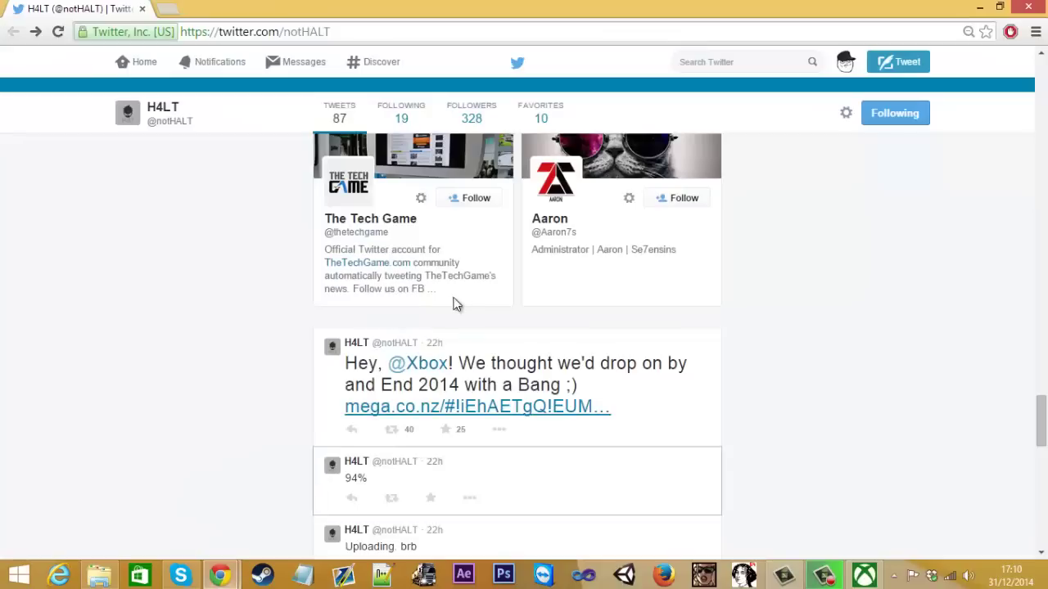
{"action": "scroll", "coordinate": [461, 291], "scroll_direction": "up", "scroll_amount": 5}
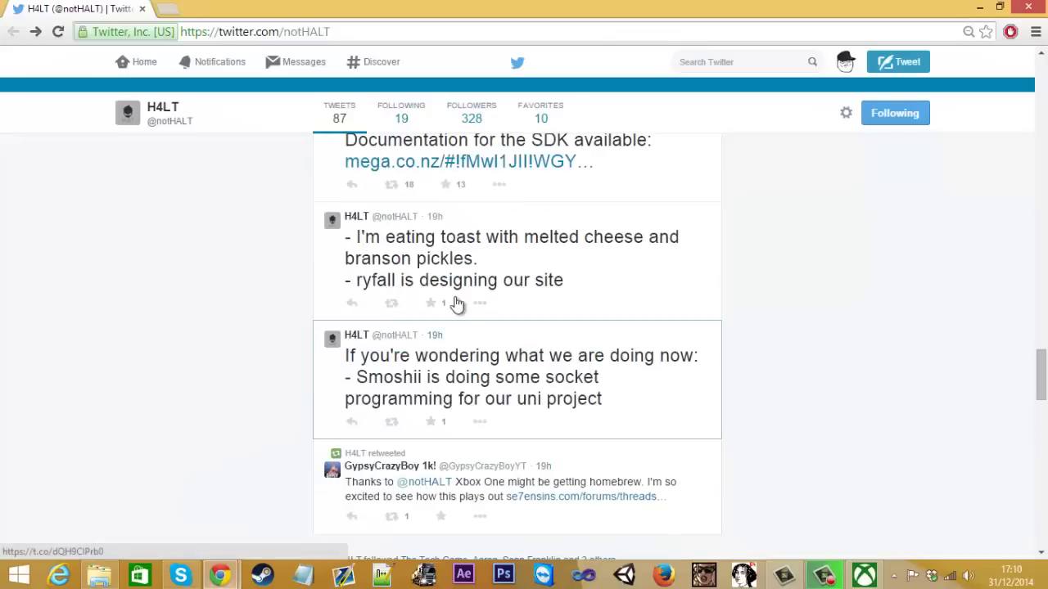
{"action": "scroll", "coordinate": [442, 300], "scroll_direction": "up", "scroll_amount": 4}
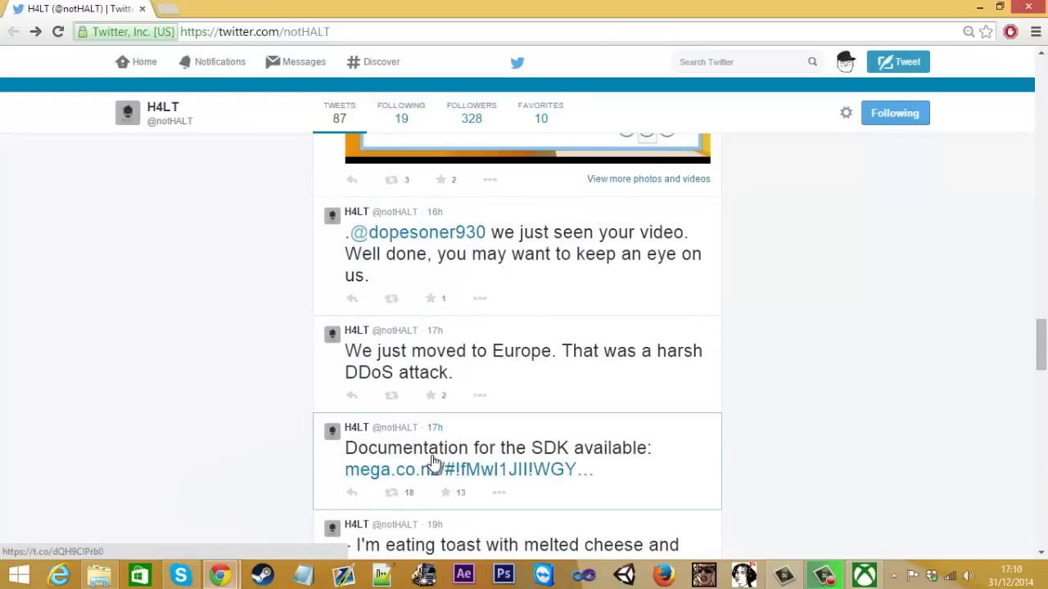
{"action": "scroll", "coordinate": [507, 455], "scroll_direction": "up", "scroll_amount": 1}
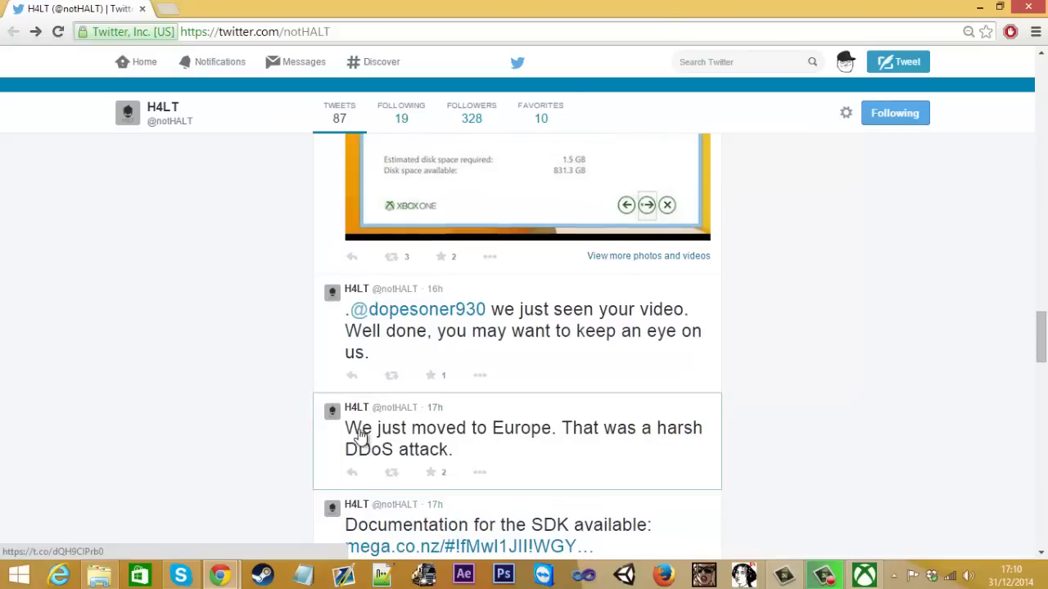
{"action": "scroll", "coordinate": [360, 368], "scroll_direction": "up", "scroll_amount": 2}
{"action": "scroll", "coordinate": [443, 466], "scroll_direction": "up", "scroll_amount": 2}
{"action": "scroll", "coordinate": [413, 445], "scroll_direction": "up", "scroll_amount": 2}
{"action": "scroll", "coordinate": [414, 444], "scroll_direction": "up", "scroll_amount": 15}
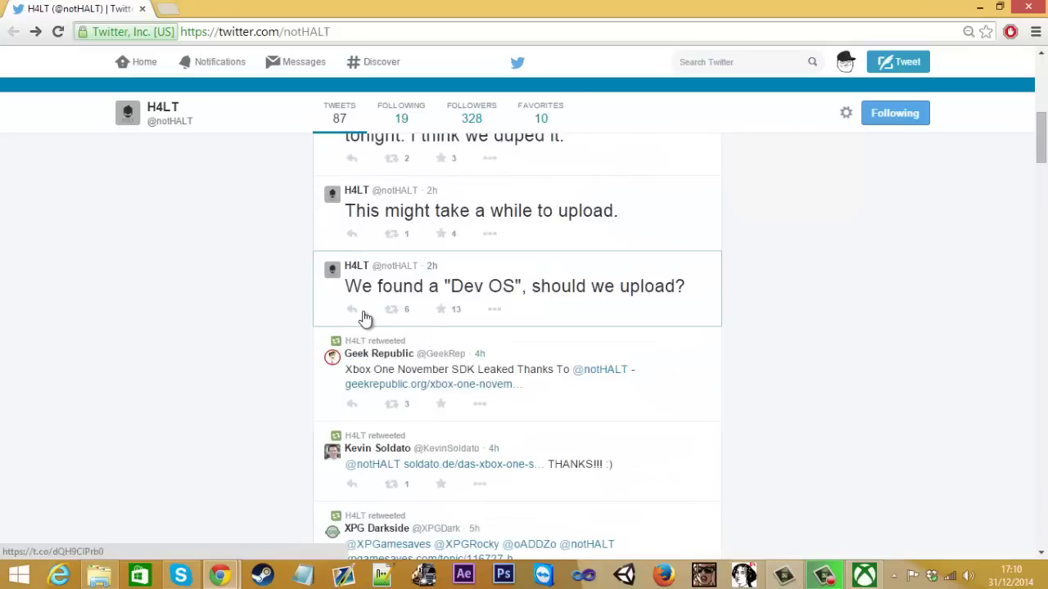
{"action": "scroll", "coordinate": [328, 376], "scroll_direction": "up", "scroll_amount": 1}
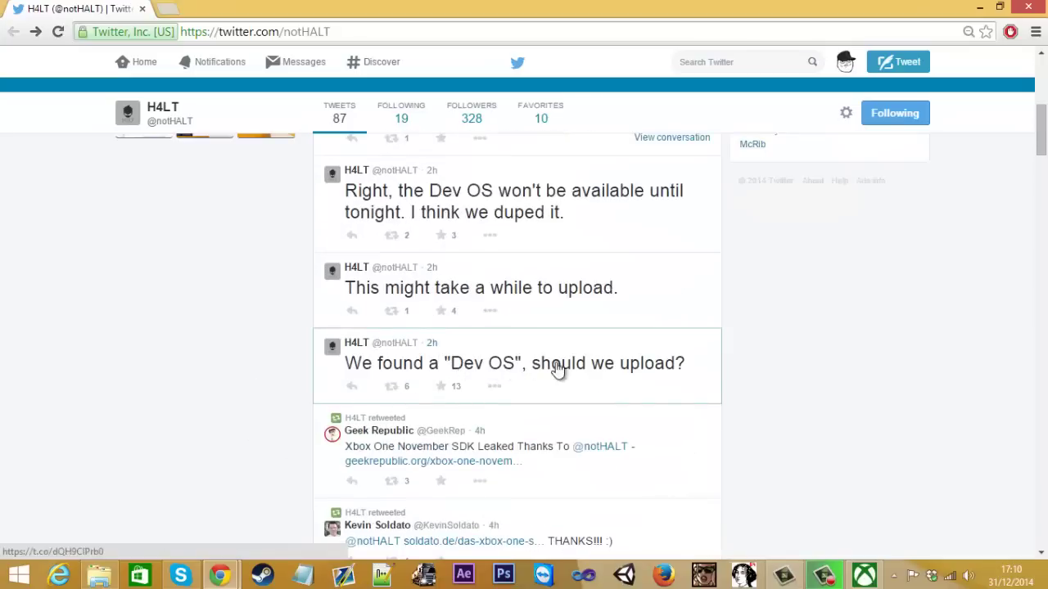
{"action": "scroll", "coordinate": [589, 368], "scroll_direction": "up", "scroll_amount": 2}
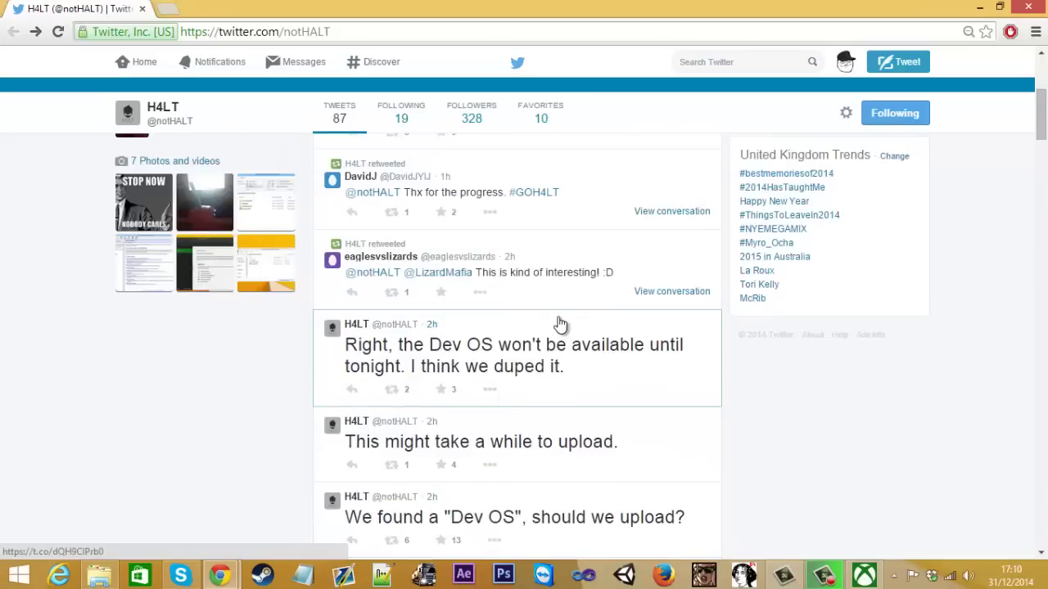
{"action": "scroll", "coordinate": [540, 385], "scroll_direction": "up", "scroll_amount": 4}
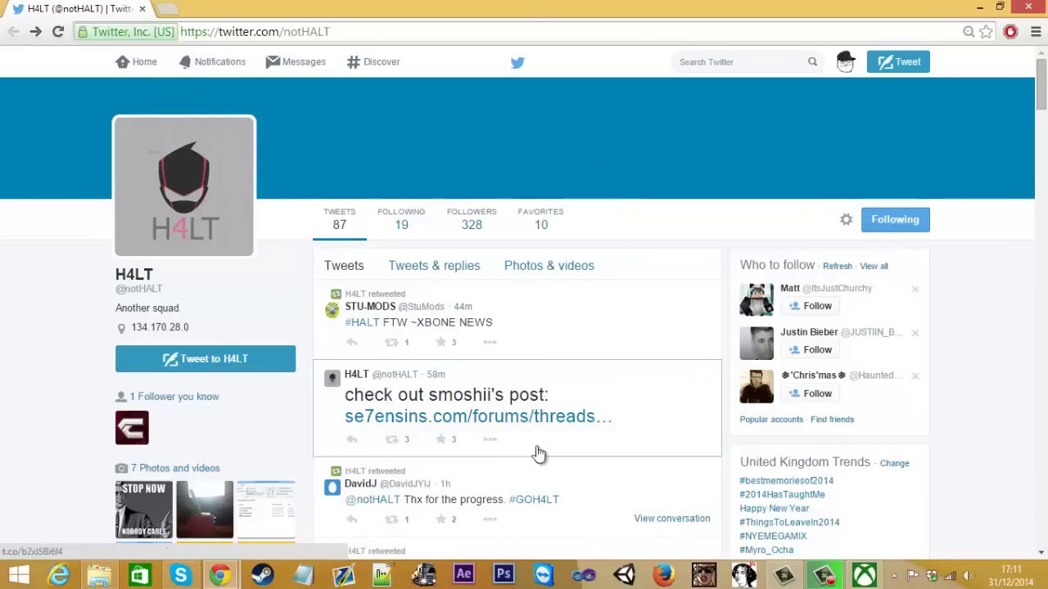
{"action": "scroll", "coordinate": [504, 352], "scroll_direction": "down", "scroll_amount": 2}
{"action": "scroll", "coordinate": [842, 549], "scroll_direction": "up", "scroll_amount": 2}
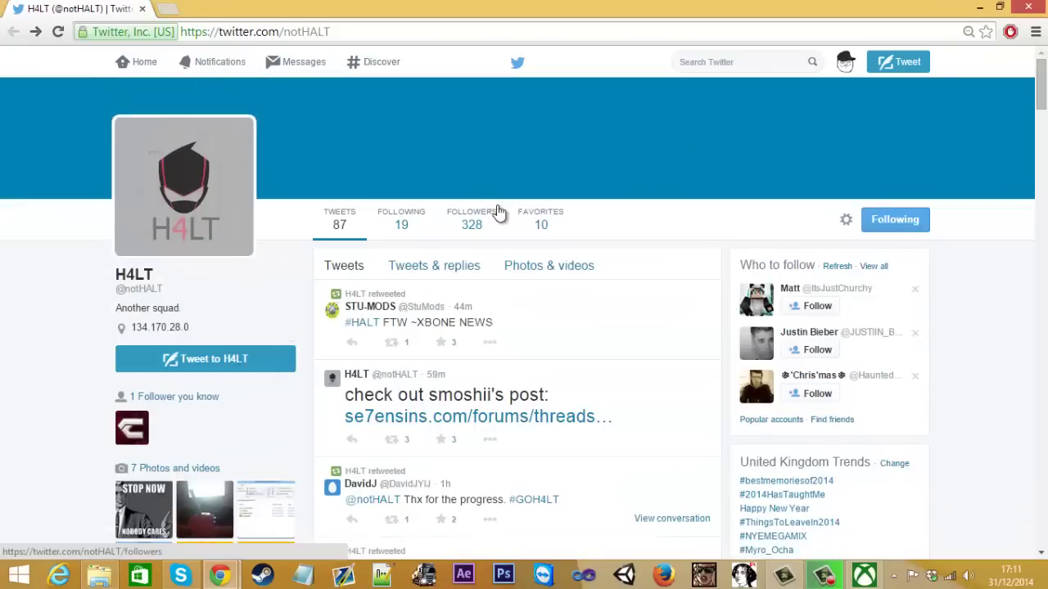
Bring the finished Xbox One XDK installer forward and close it after the successful install
{"action": "mouse_move", "coordinate": [331, 33]}
{"action": "left_mouse_down"}
{"action": "mouse_move", "coordinate": [178, 33]}
{"action": "mouse_move", "coordinate": [344, 37]}
{"action": "left_mouse_up"}
{"action": "scroll", "coordinate": [463, 367], "scroll_direction": "down", "scroll_amount": 10}
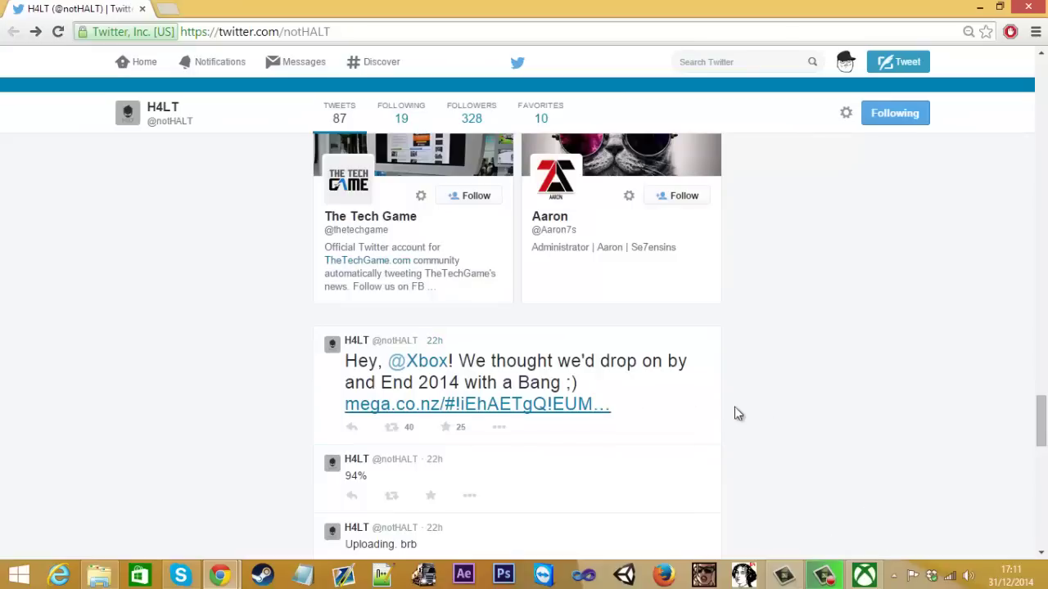
{"action": "left_click", "coordinate": [864, 576]}
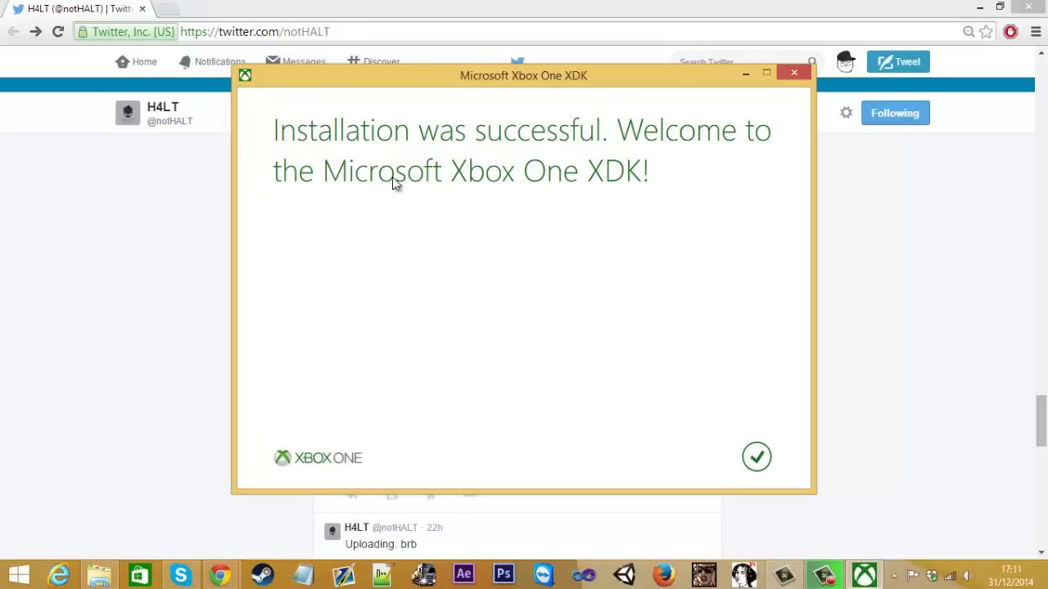
{"action": "left_click", "coordinate": [755, 457]}
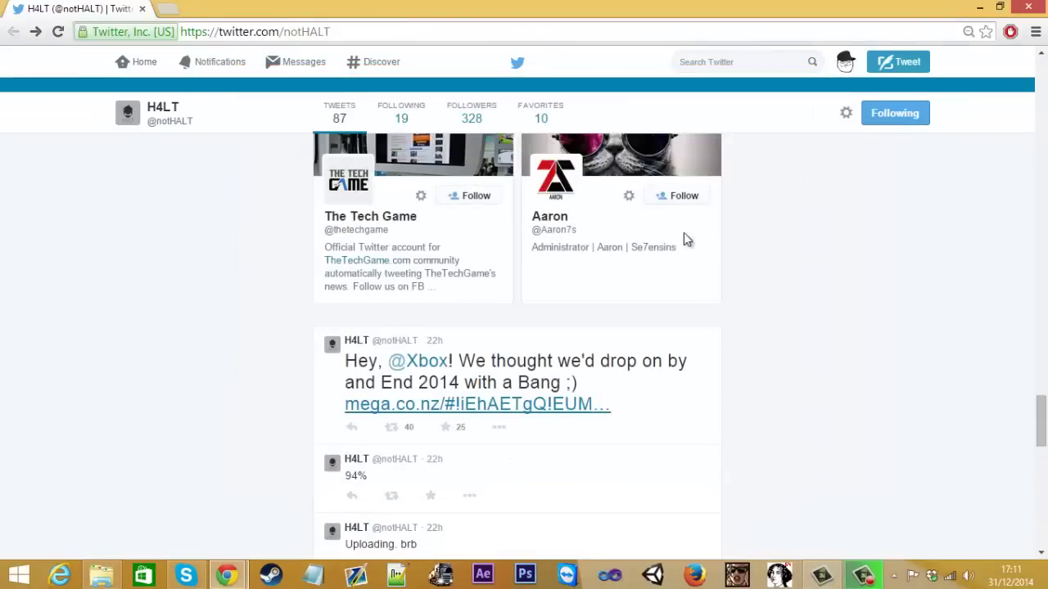
Open the DurangoXDK-November2014 folder full screen from the desktop and select DurangoXDK
{"action": "key", "text": "super+d"}
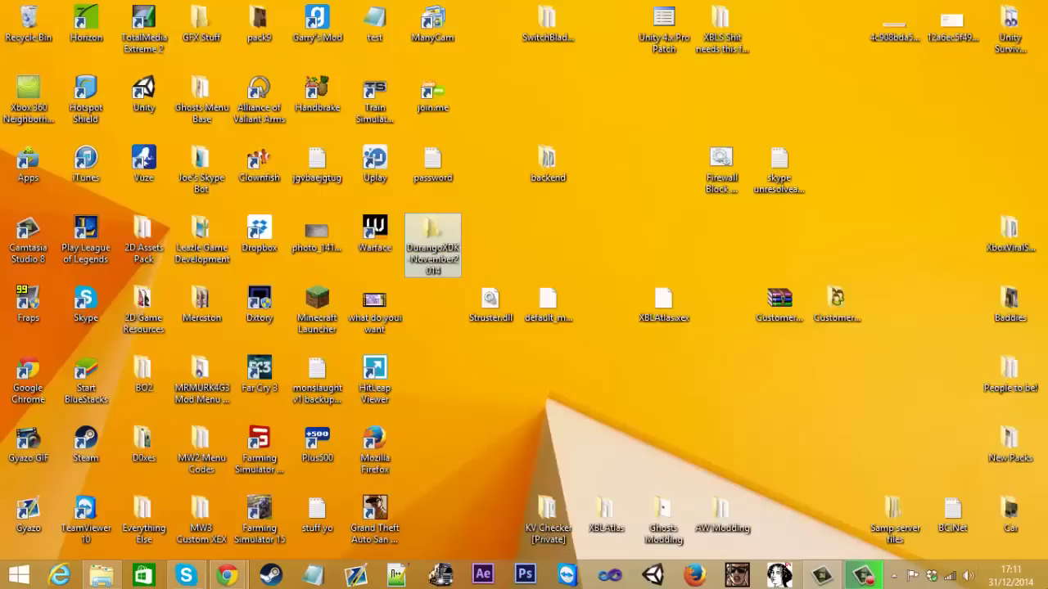
{"action": "double_click", "coordinate": [430, 264]}
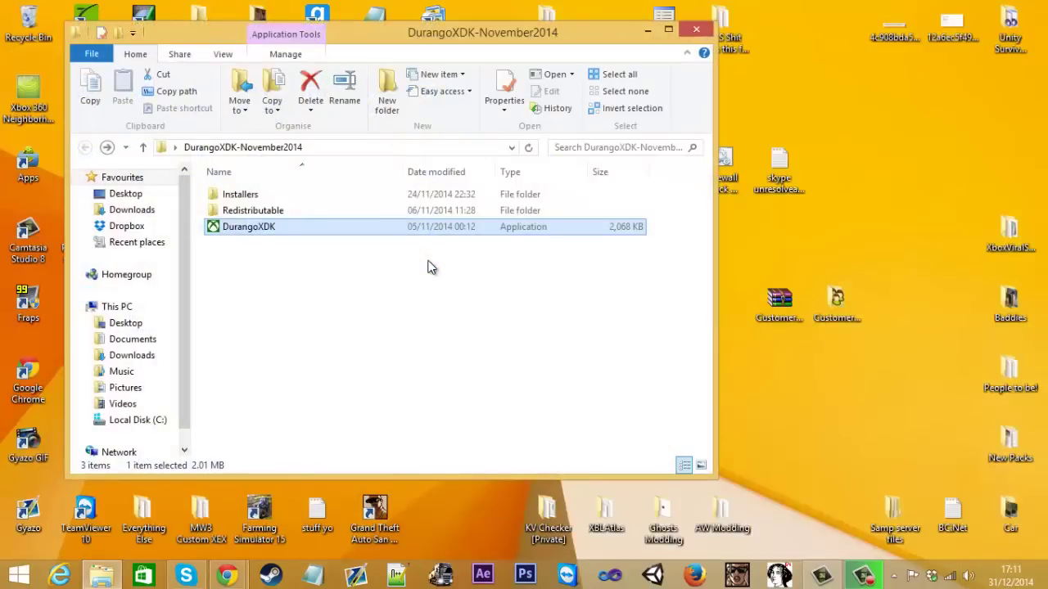
{"action": "left_click", "coordinate": [663, 37]}
{"action": "left_click_drag", "start_coordinate": [353, 237], "coordinate": [449, 299]}
{"action": "left_click", "coordinate": [238, 202]}
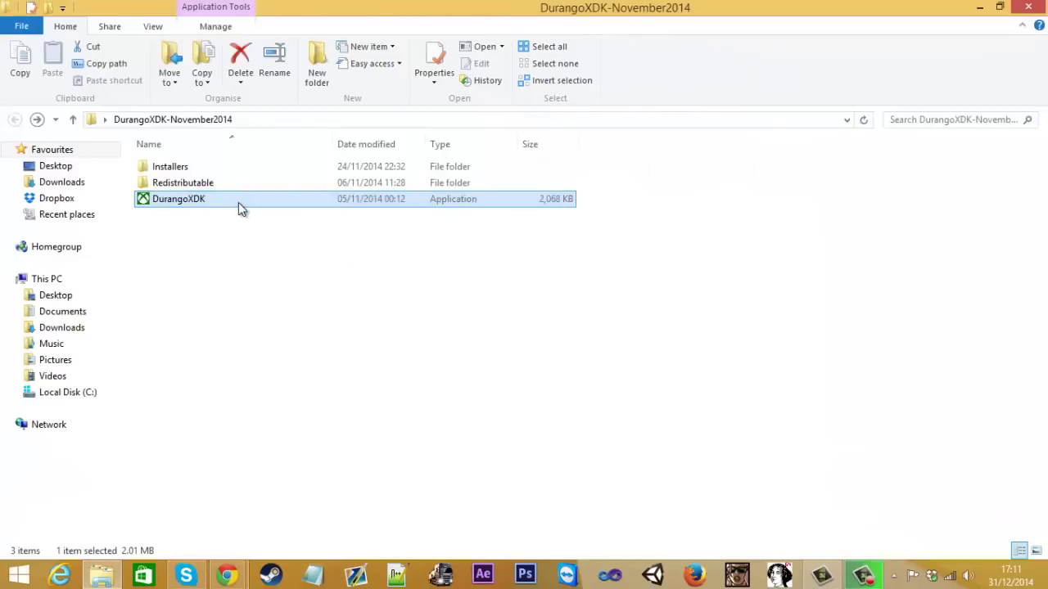
Relaunch DurangoXDK, cancel its repair wizard, close the dialog and show the desktop
{"action": "double_click", "coordinate": [177, 205]}
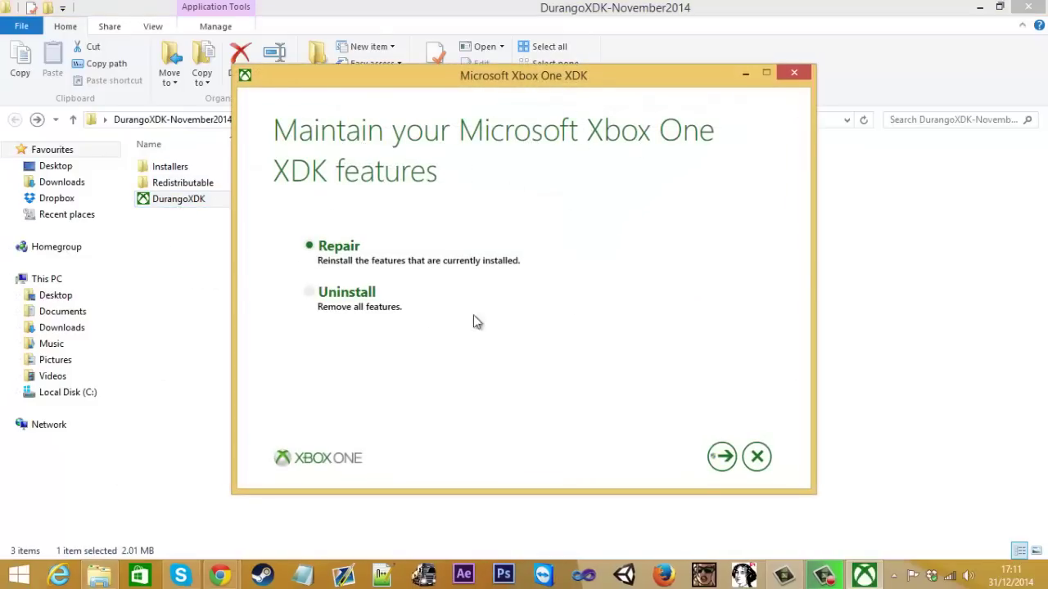
{"action": "left_click", "coordinate": [754, 459]}
{"action": "left_click", "coordinate": [531, 340]}
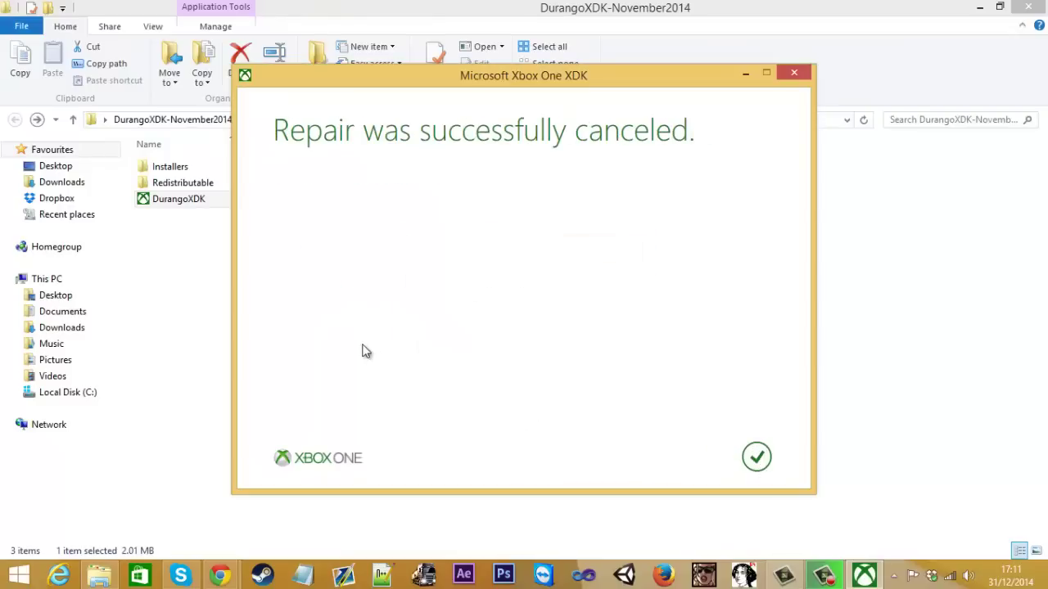
{"action": "left_click", "coordinate": [757, 459]}
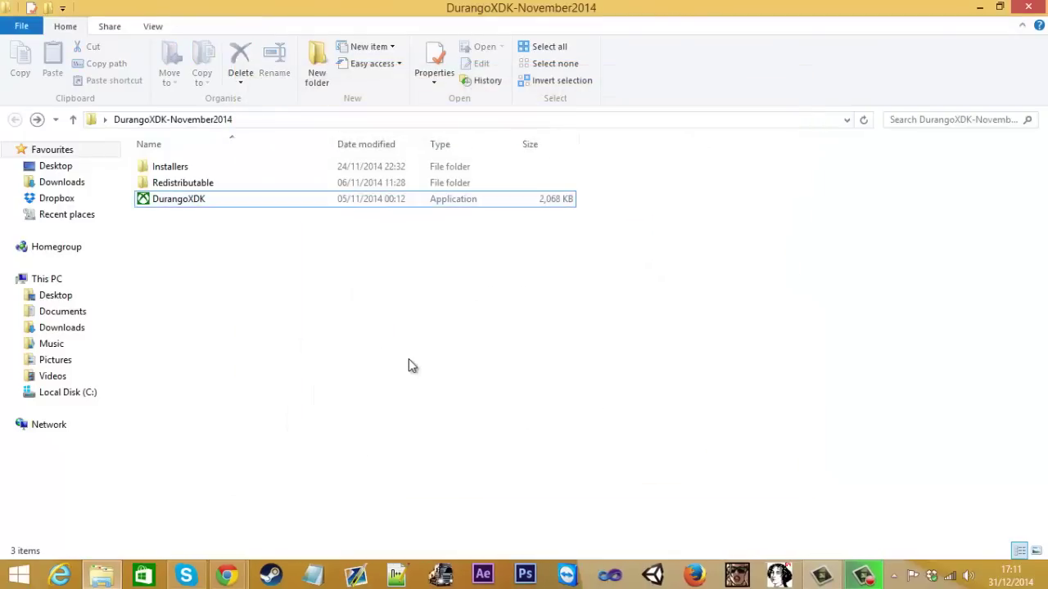
{"action": "left_click", "coordinate": [1045, 582]}
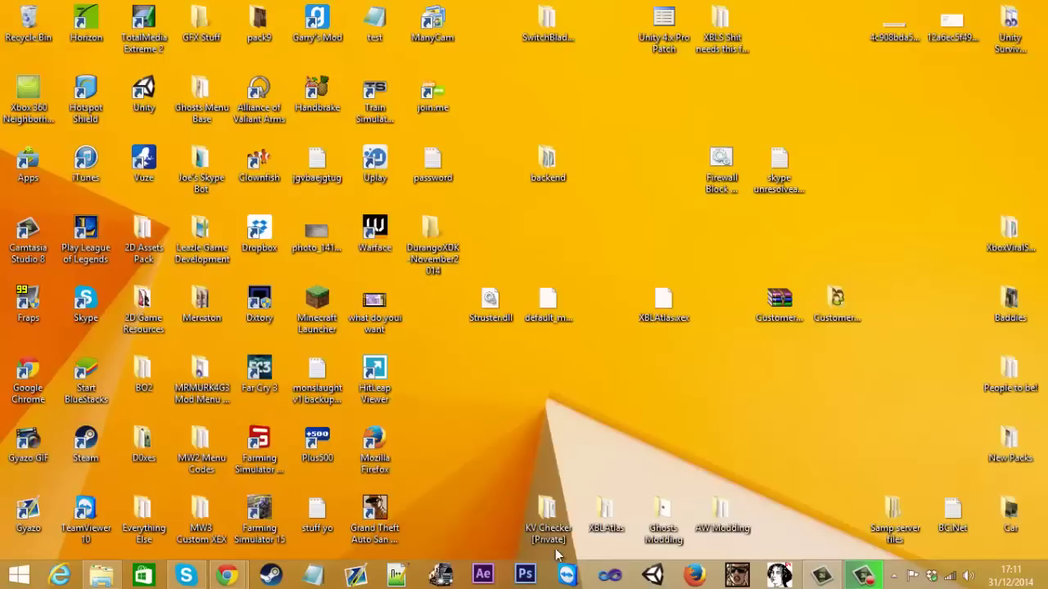
Search Start for 'xbox one', then view the Xbox One Neighborhood tweet's photo on Twitter
{"action": "left_click", "coordinate": [103, 577]}
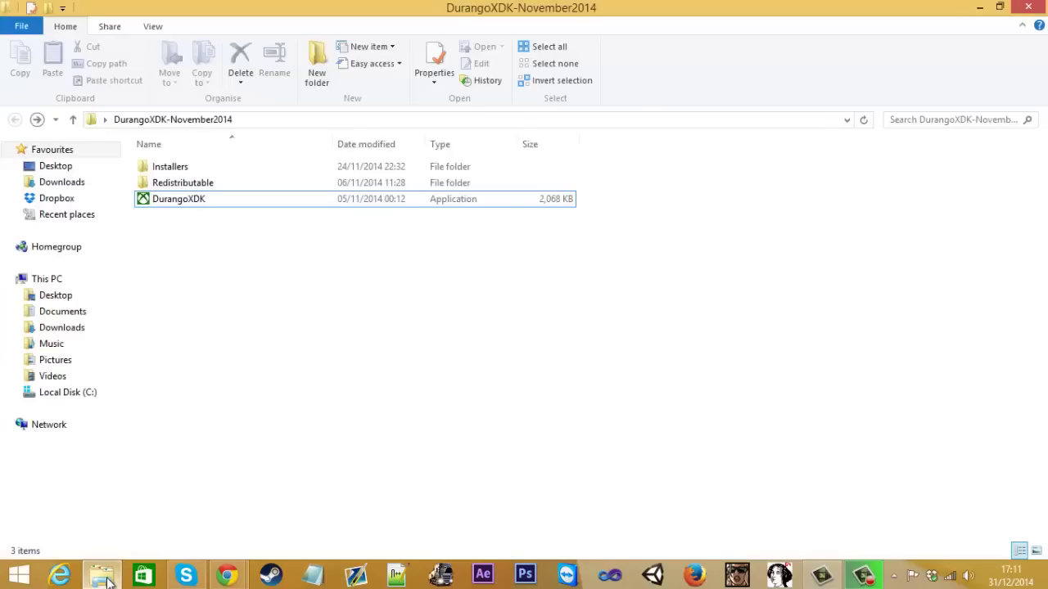
{"action": "key", "text": "super"}
{"action": "type", "text": "xbox one SmartGlass"}
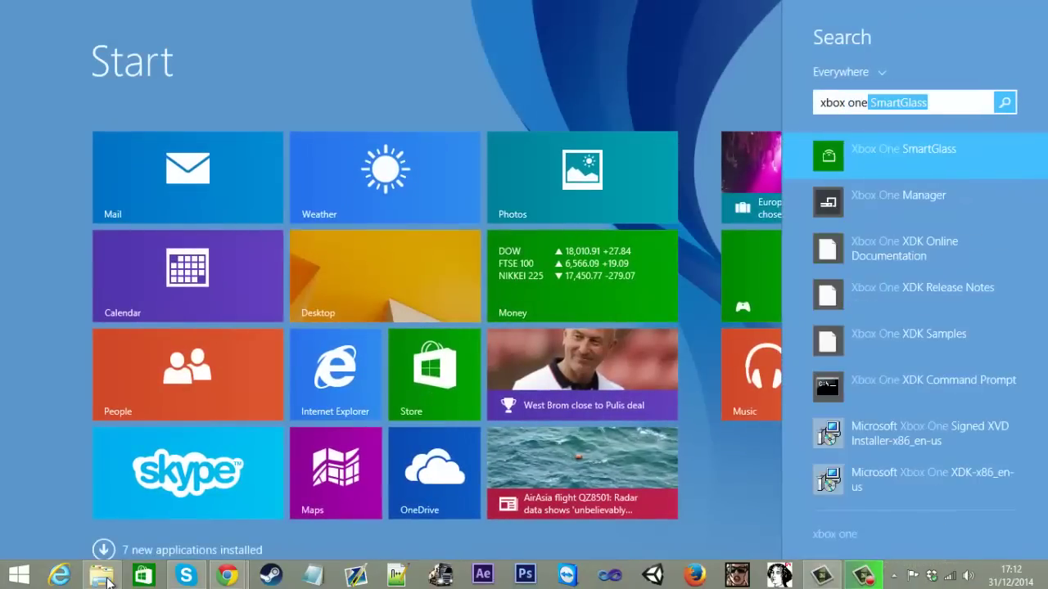
{"action": "left_click", "coordinate": [227, 576]}
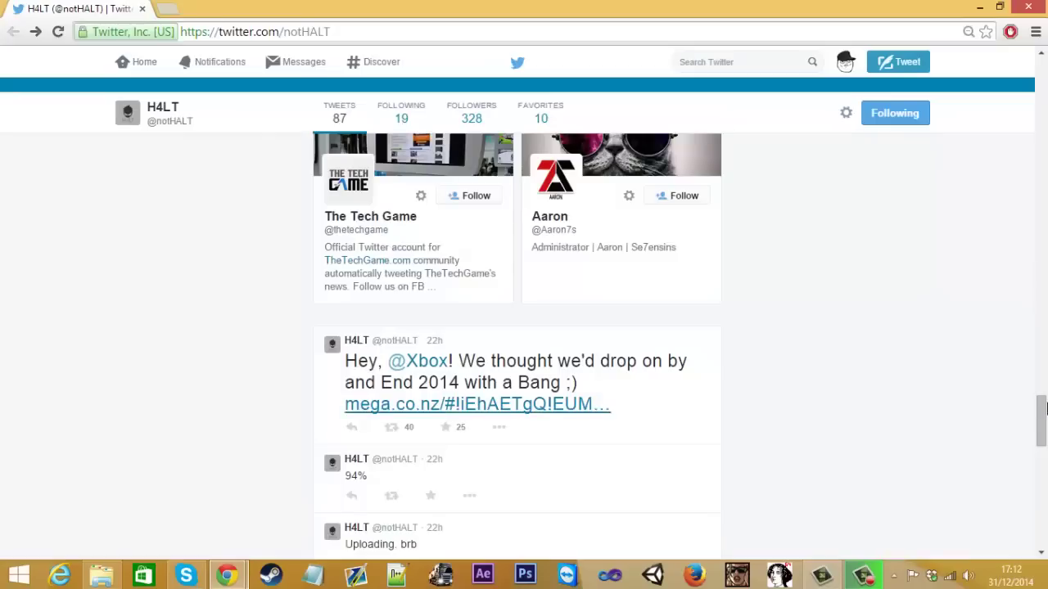
{"action": "scroll", "coordinate": [590, 368], "scroll_direction": "down", "scroll_amount": 5}
{"action": "scroll", "coordinate": [588, 368], "scroll_direction": "up", "scroll_amount": 3}
{"action": "left_click", "coordinate": [586, 368]}
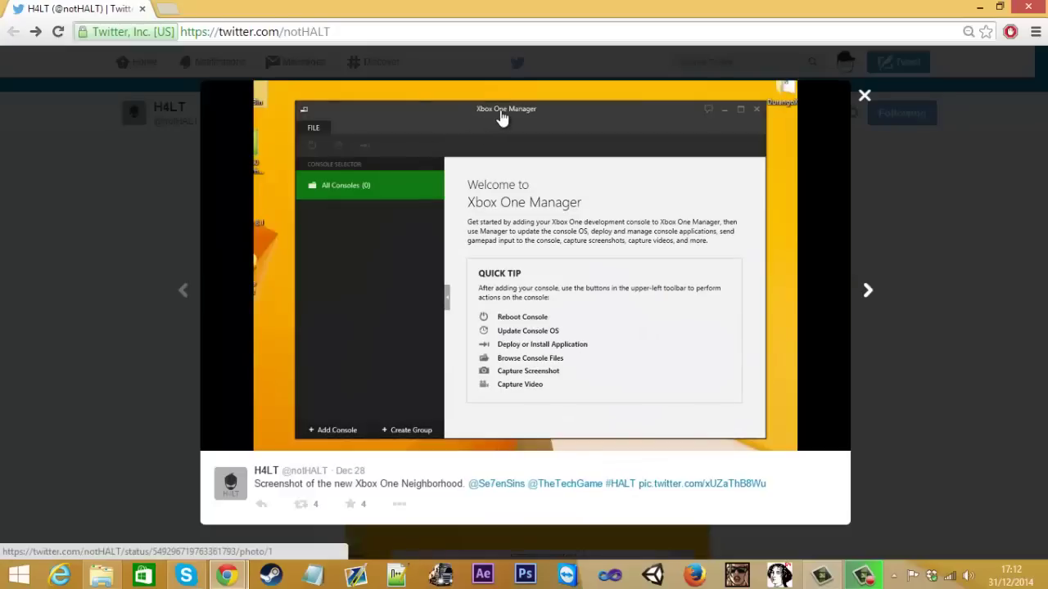
Search Start for 'xbox one man' and launch Xbox One Manager from the results
{"action": "left_click", "coordinate": [106, 578]}
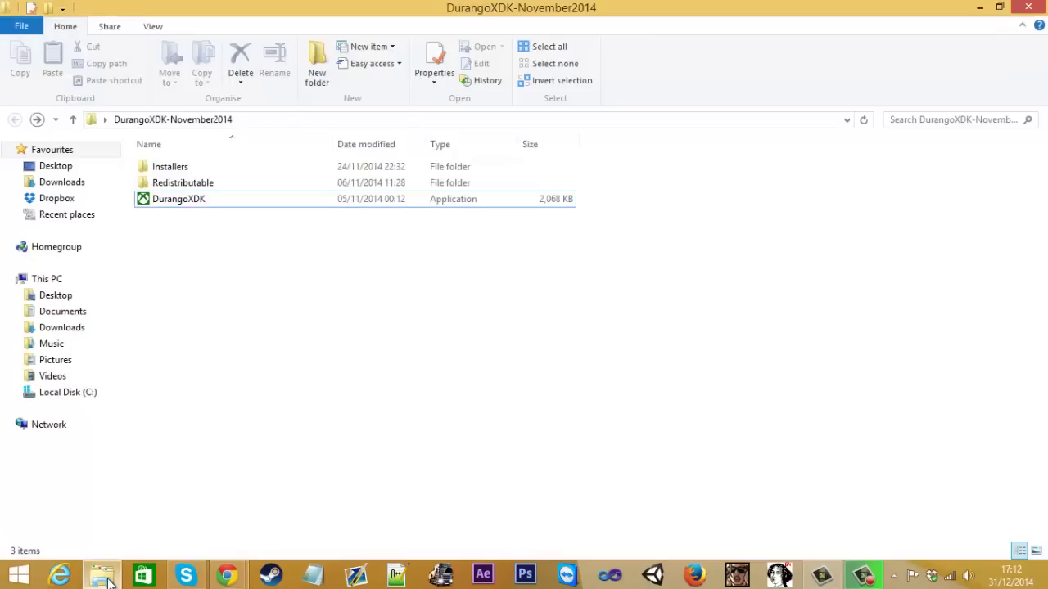
{"action": "left_click", "coordinate": [104, 577]}
{"action": "key", "text": "super"}
{"action": "type", "text": "xbox one manager"}
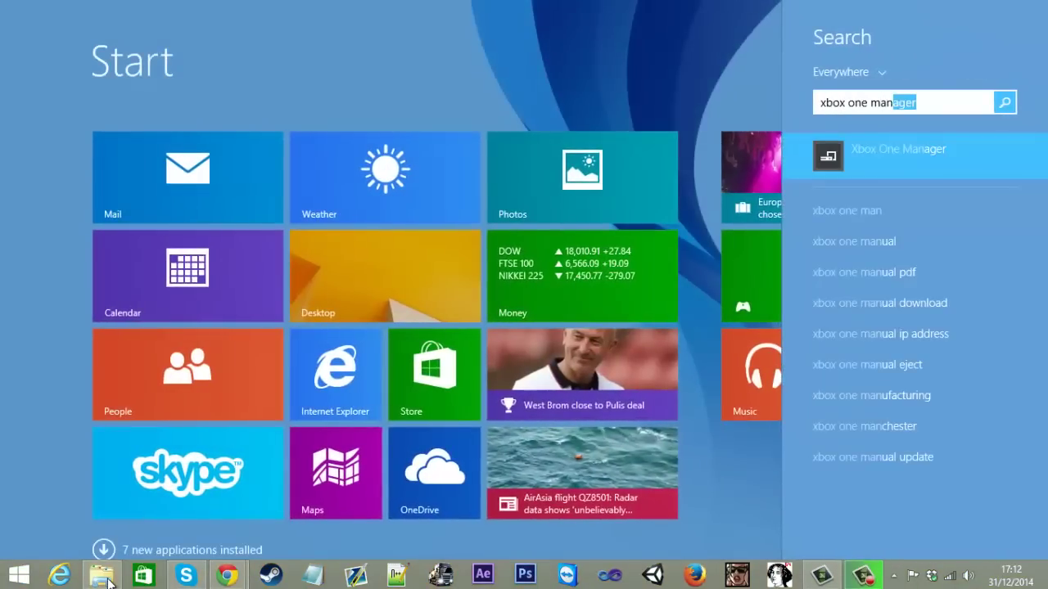
{"action": "left_click", "coordinate": [935, 140]}
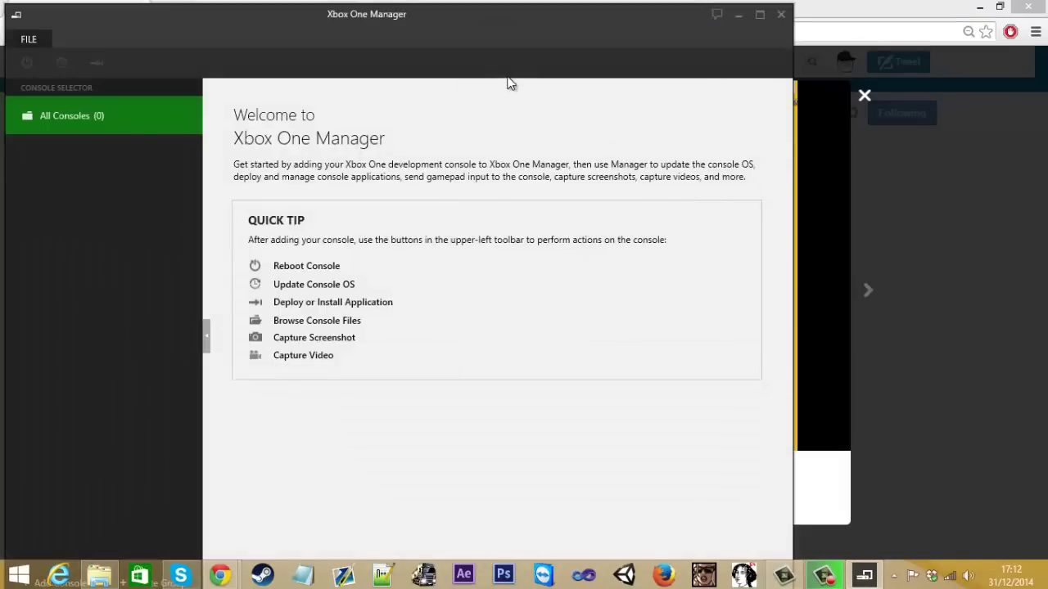
Reposition the Xbox One Manager window over the desktop, with Chrome no longer behind it
{"action": "left_click_drag", "start_coordinate": [592, 14], "coordinate": [738, 61]}
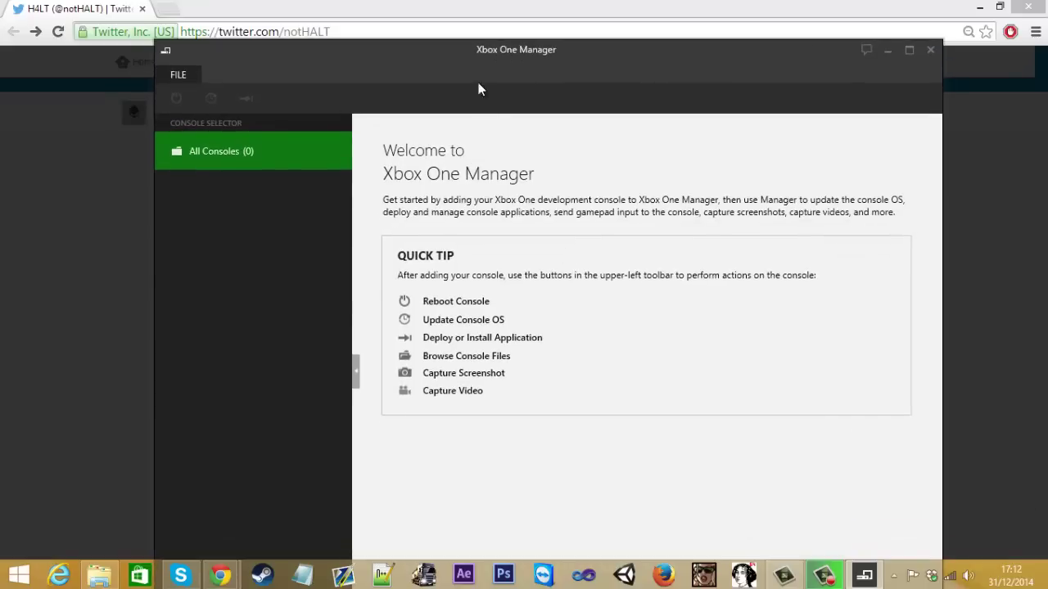
{"action": "key", "text": "super+d"}
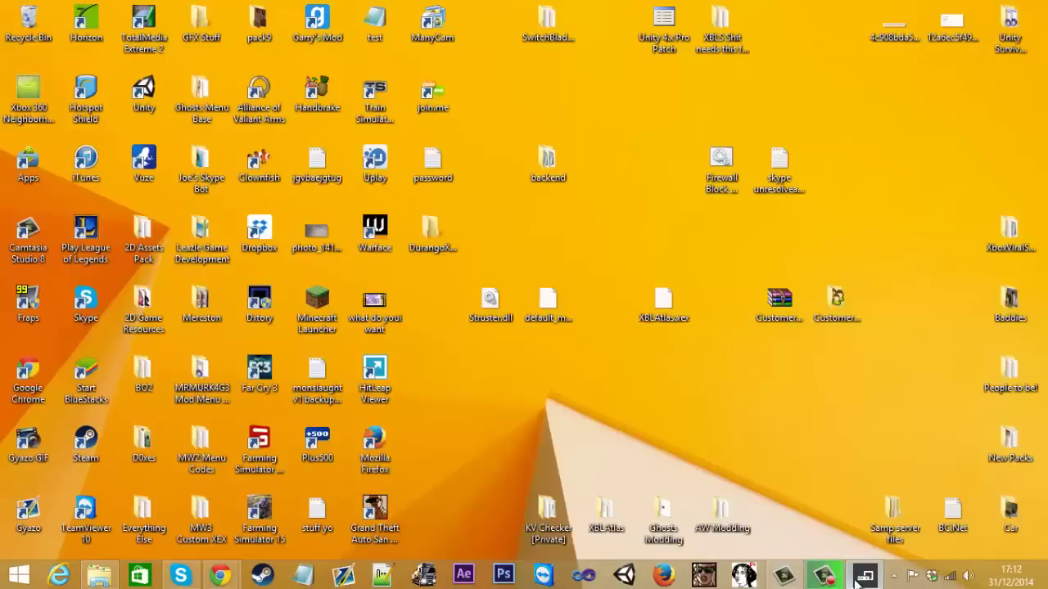
{"action": "left_click", "coordinate": [856, 581]}
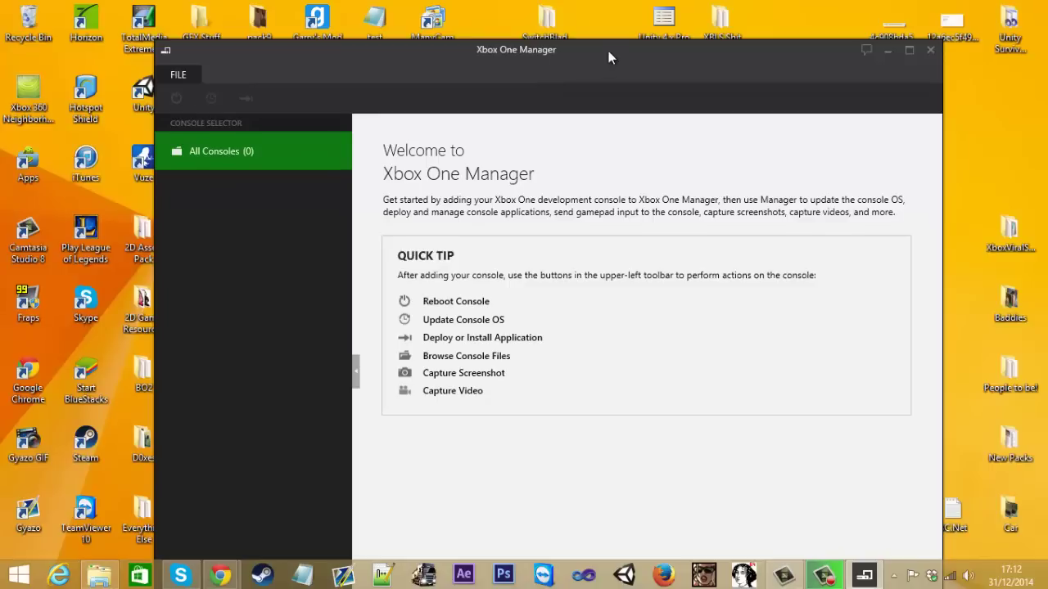
{"action": "left_click_drag", "start_coordinate": [606, 47], "coordinate": [573, 19]}
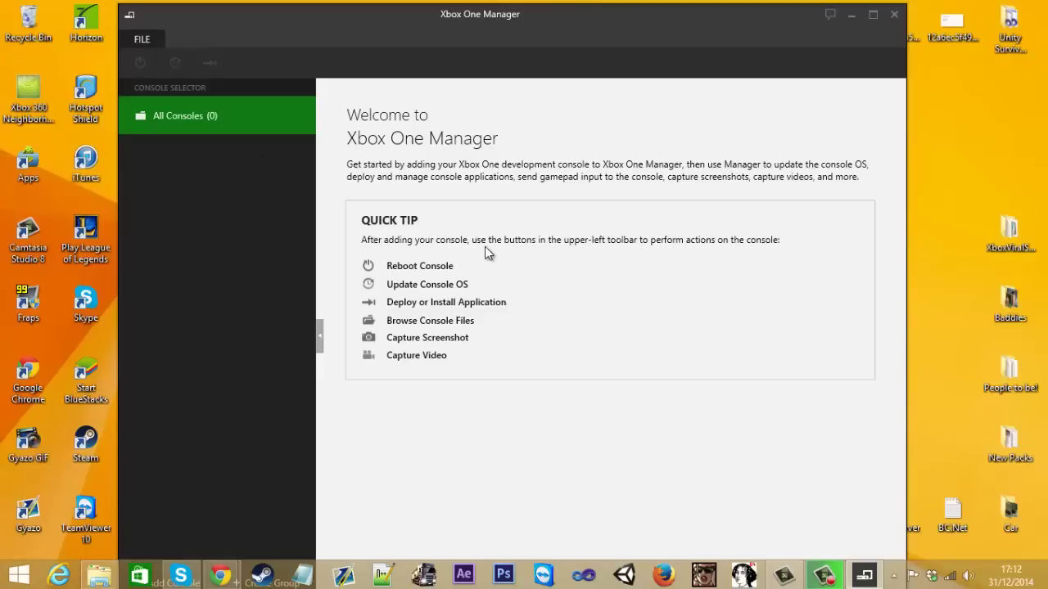
Check Xbox One Manager's version under FILE > About, then return to the welcome view
{"action": "left_click", "coordinate": [150, 43]}
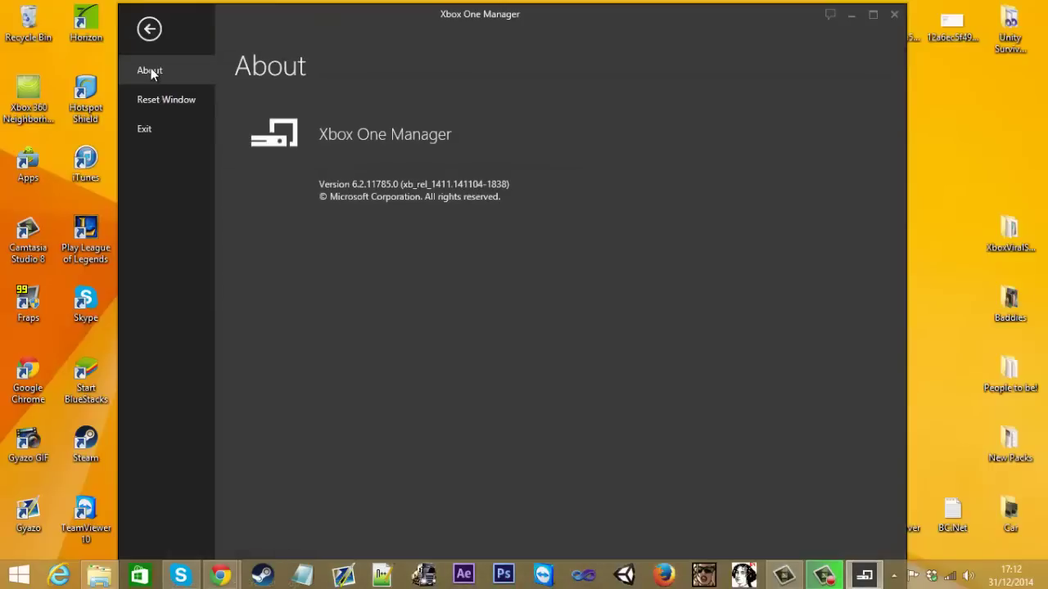
{"action": "left_click", "coordinate": [150, 72]}
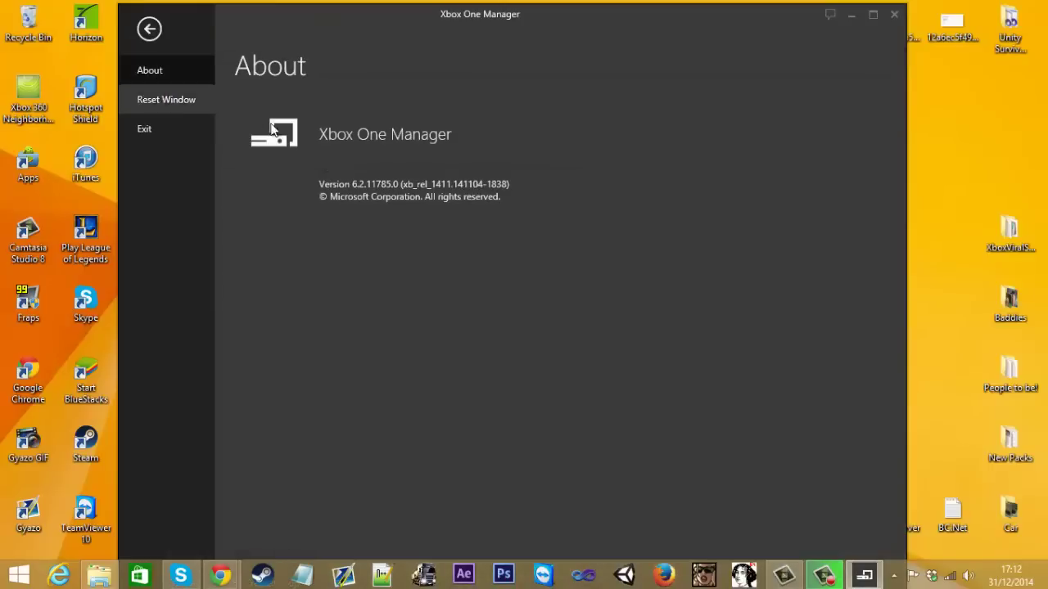
{"action": "left_click", "coordinate": [148, 31]}
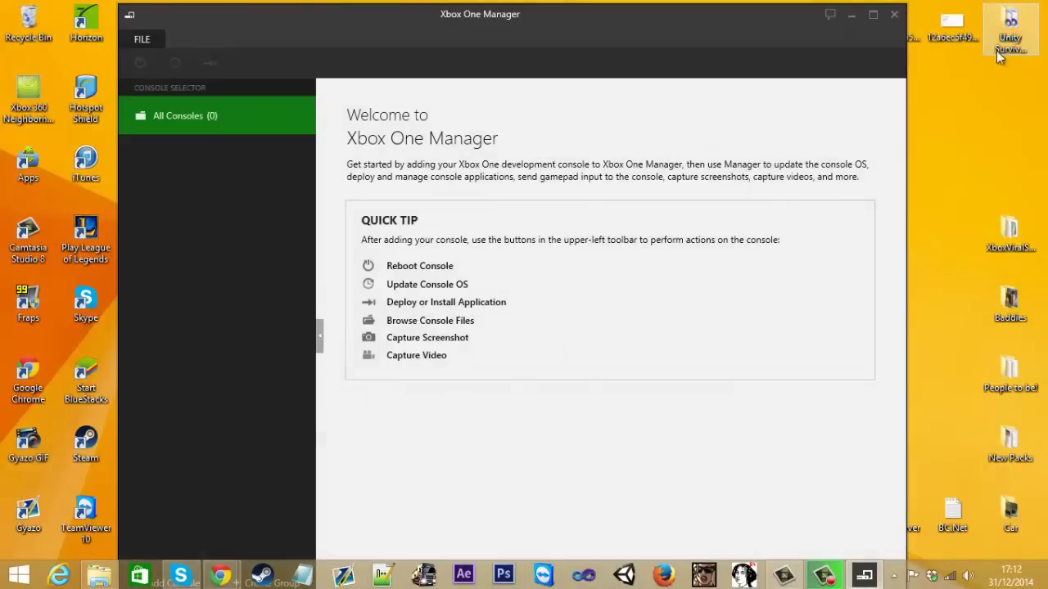
Try sending feedback, dismiss the .eml file prompt, and collapse the console selector pane
{"action": "left_click", "coordinate": [832, 15]}
{"action": "left_click", "coordinate": [760, 54]}
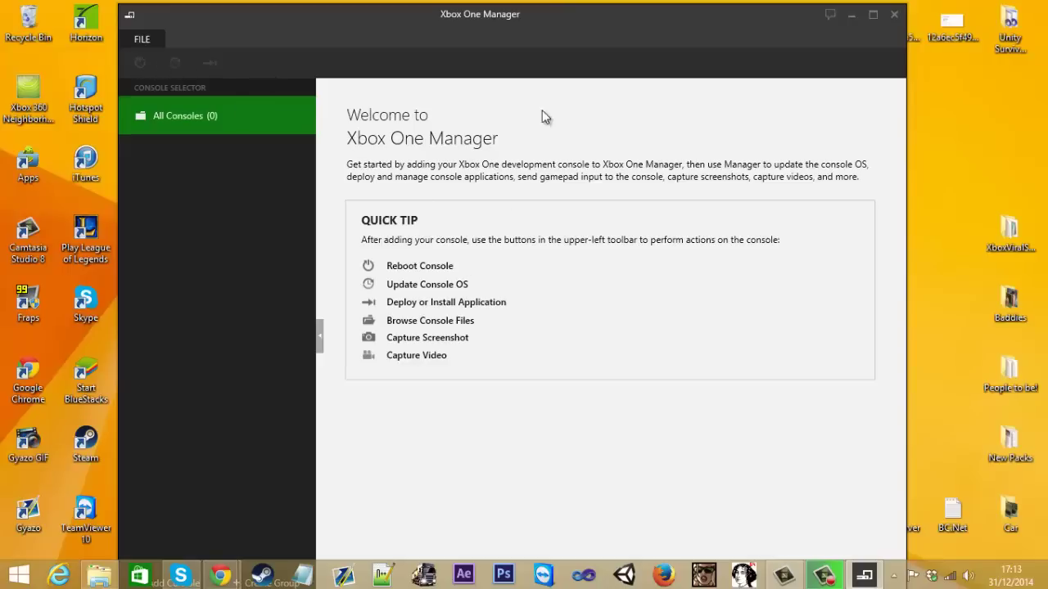
{"action": "left_click_drag", "start_coordinate": [574, 30], "coordinate": [573, 27]}
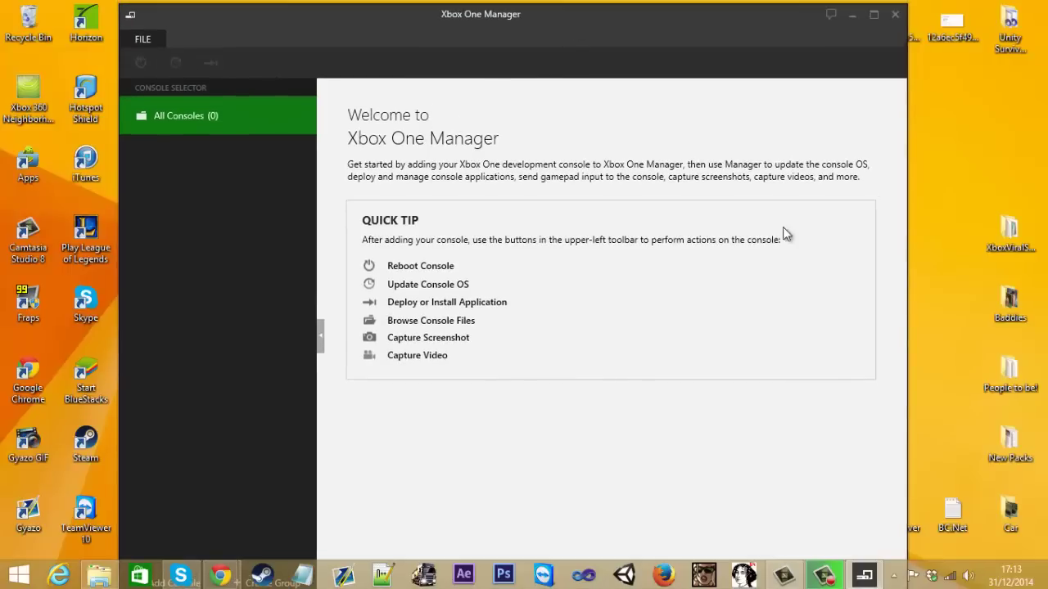
{"action": "left_click", "coordinate": [320, 337]}
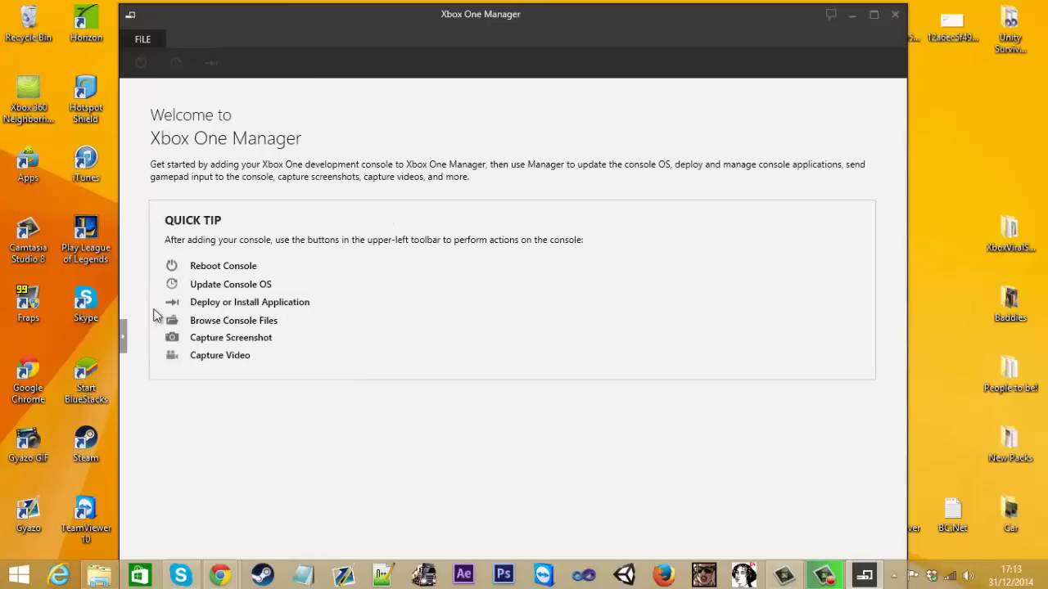
{"action": "left_click", "coordinate": [122, 335]}
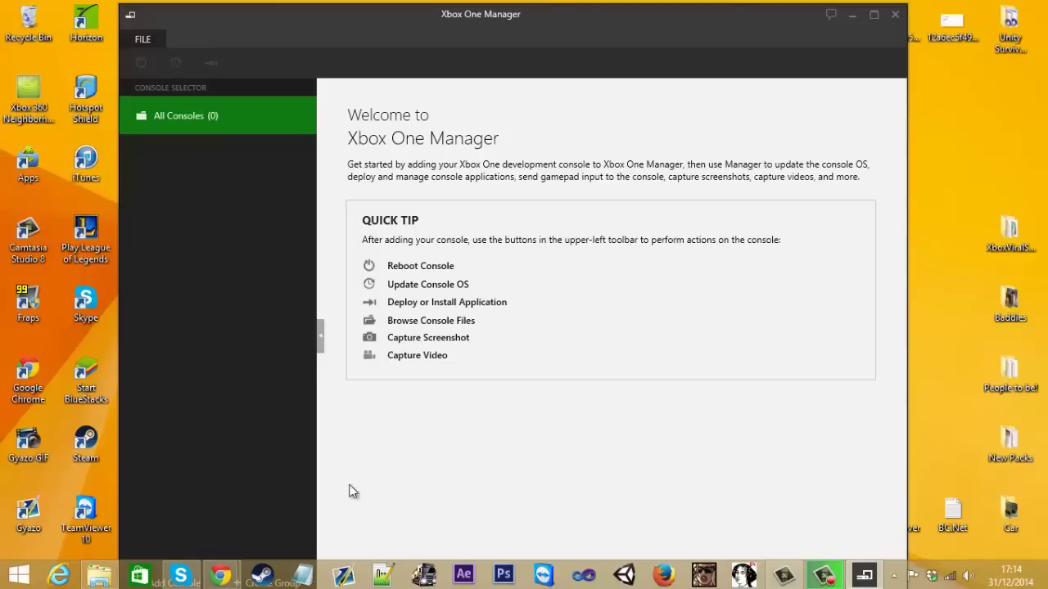
Scroll the H4LT Twitter timeline in Chrome, then bring Xbox One Manager back in front
{"action": "mouse_move", "coordinate": [220, 576]}
{"action": "left_click", "coordinate": [258, 524]}
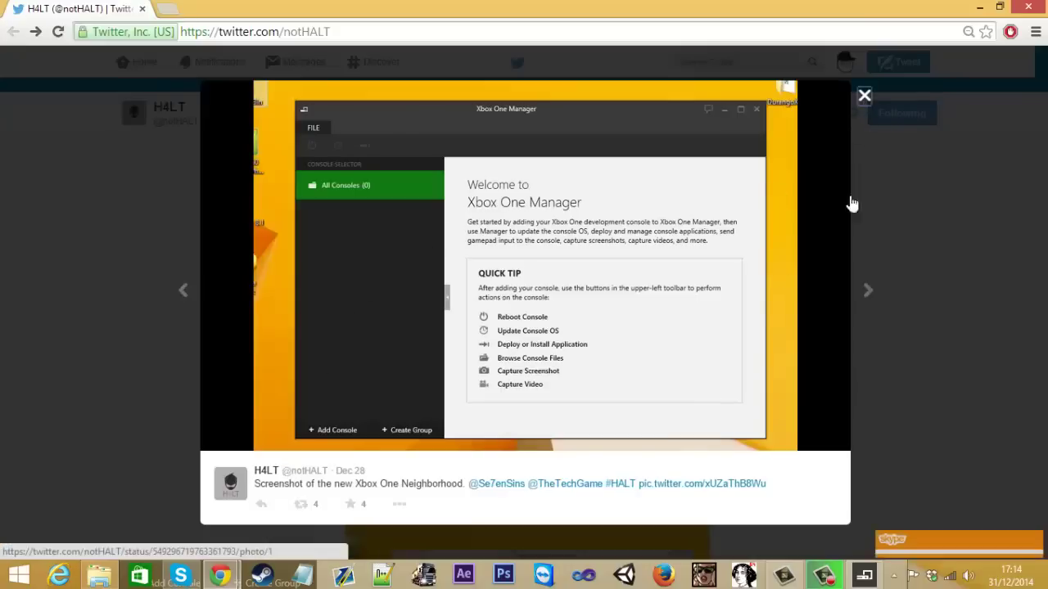
{"action": "scroll", "coordinate": [784, 281], "scroll_direction": "down", "scroll_amount": 15}
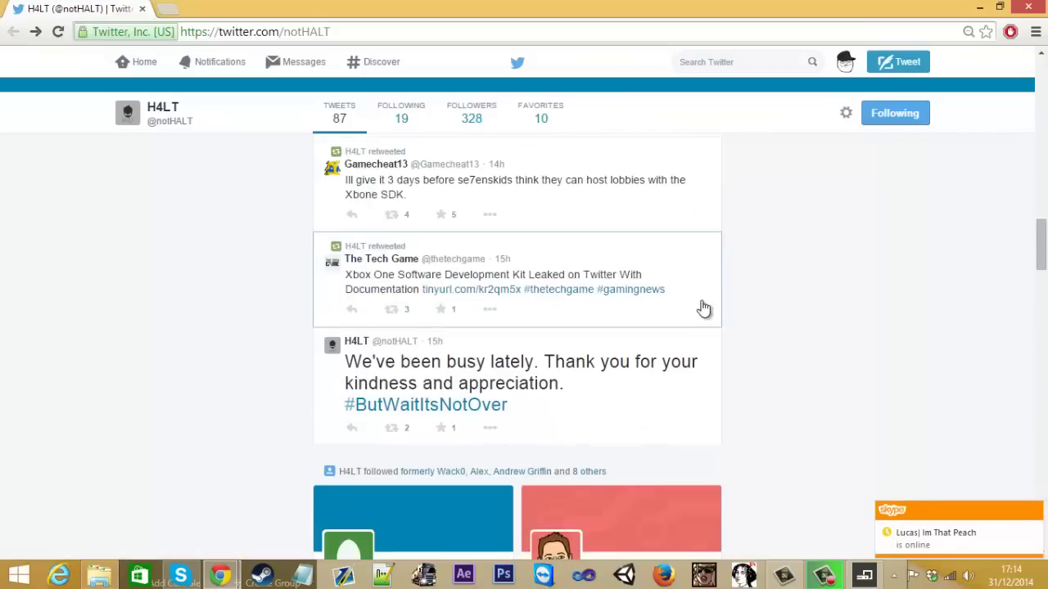
{"action": "scroll", "coordinate": [655, 287], "scroll_direction": "up", "scroll_amount": 10}
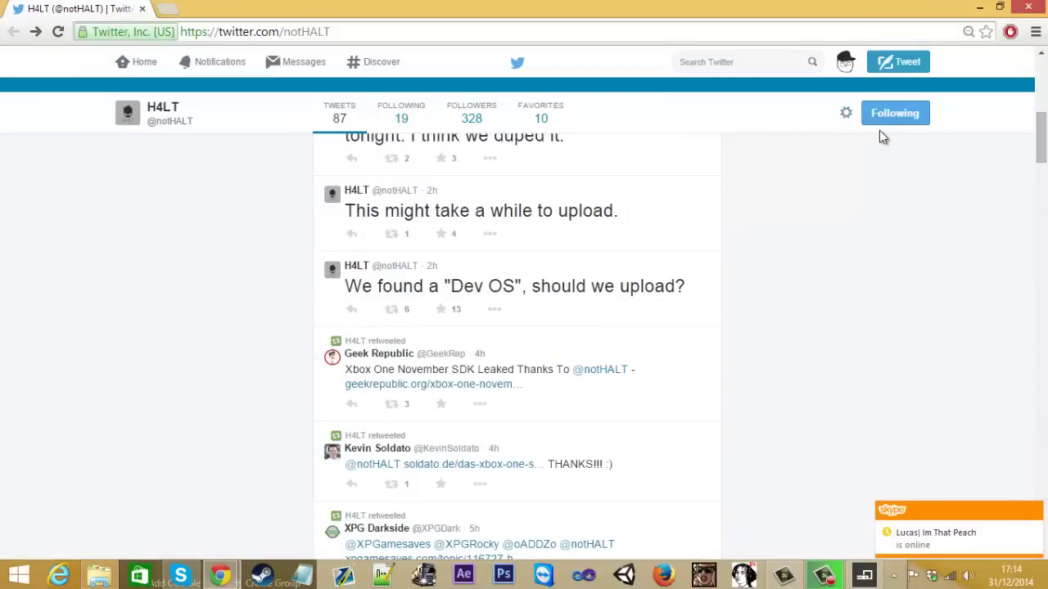
{"action": "scroll", "coordinate": [879, 130], "scroll_direction": "up", "scroll_amount": 10}
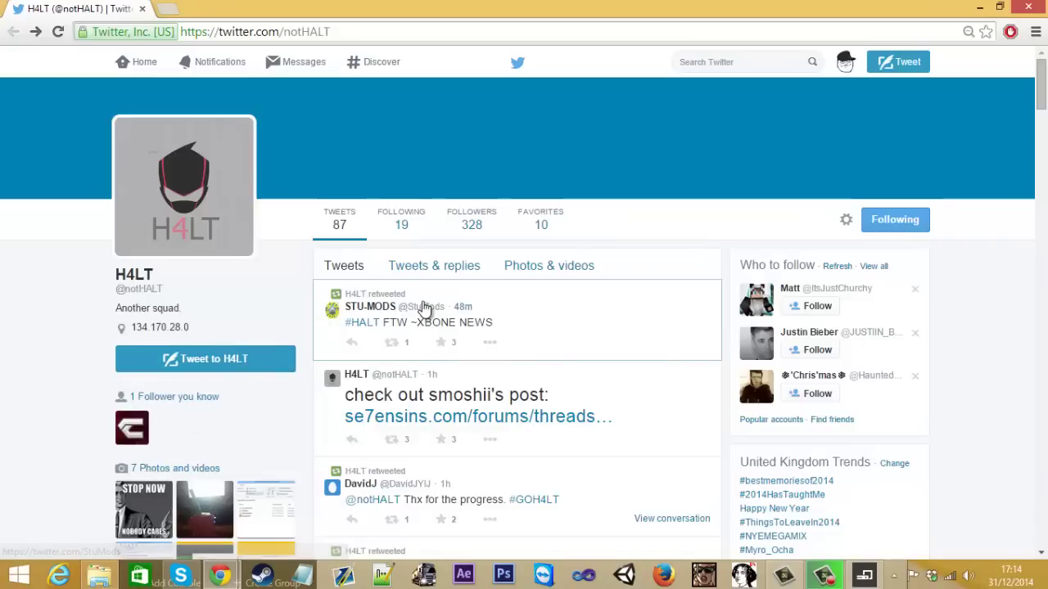
{"action": "left_click", "coordinate": [865, 576]}
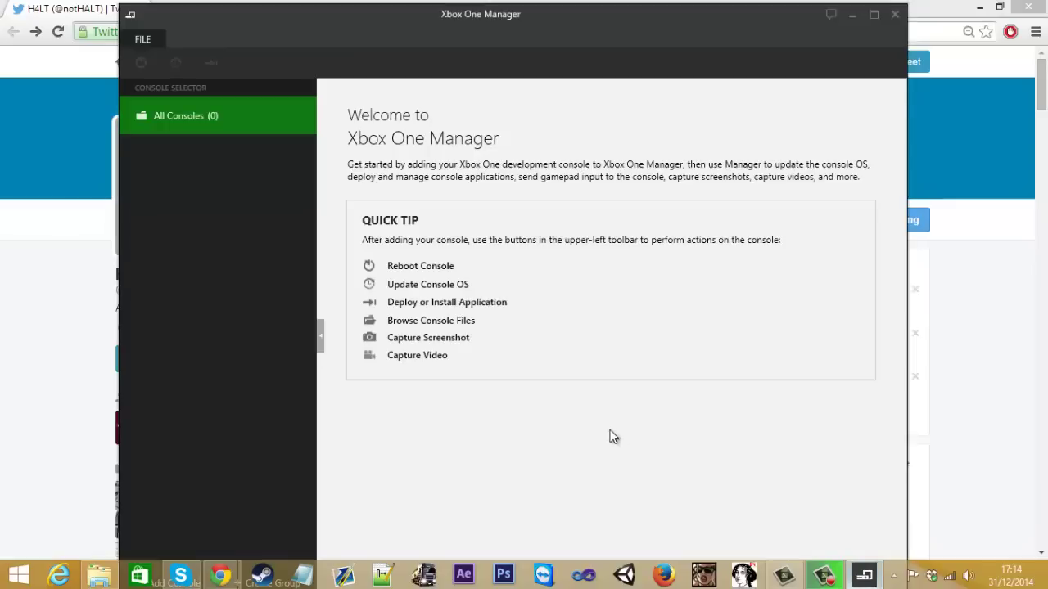